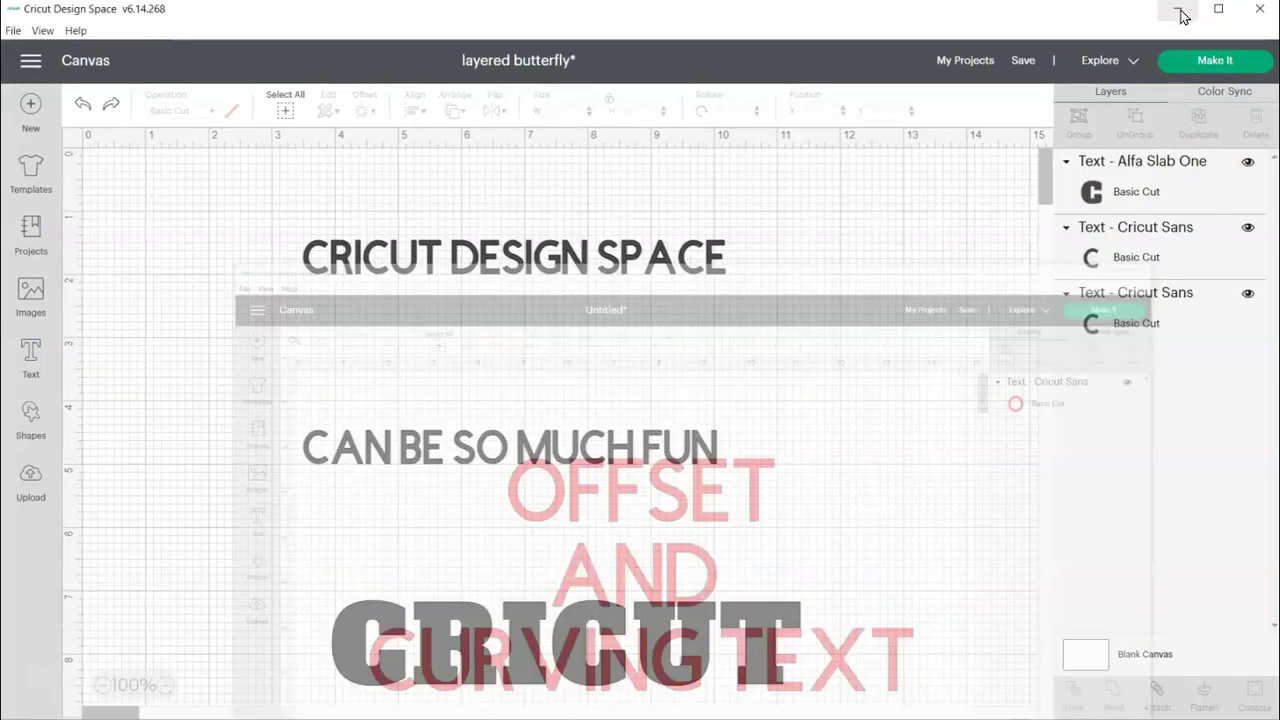
Delete the two thin text lines "CRICUT DESIGN SPACE" and "CAN BE SO MUCH FUN", leaving the bold CRICUT word
left_click(543, 257)
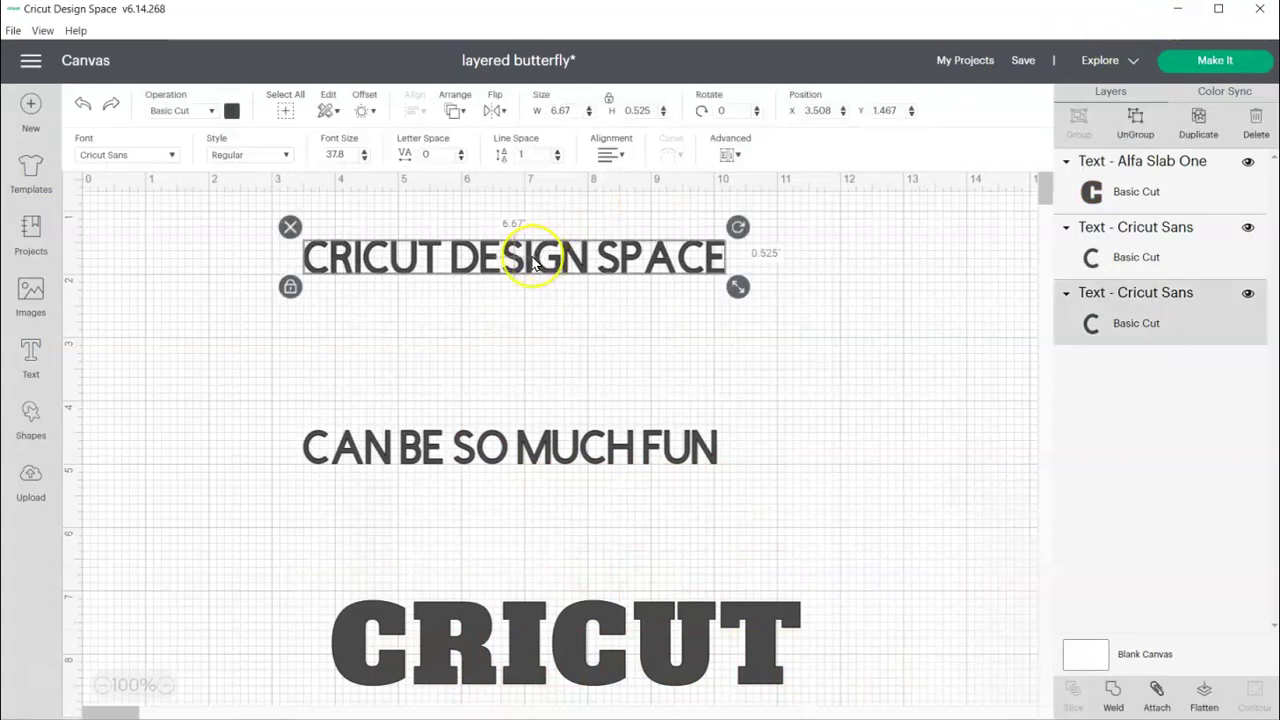
left_click_drag(535, 262, 535, 276)
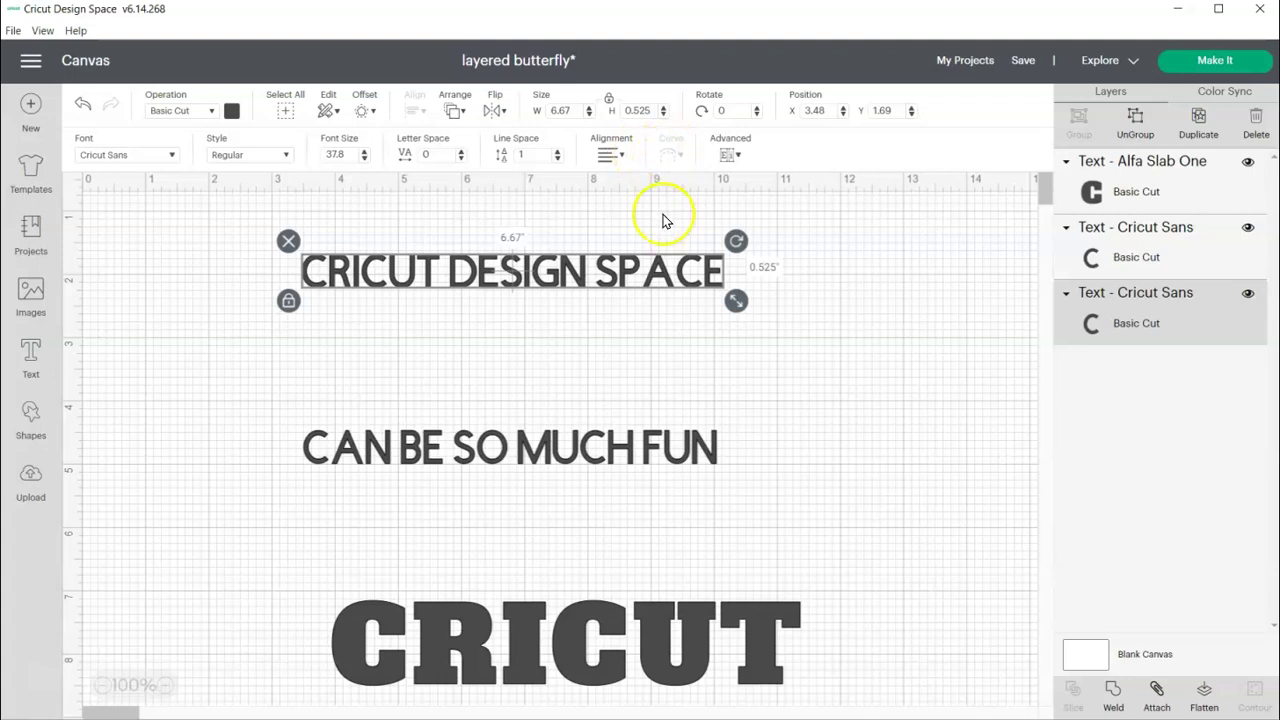
left_click(645, 457)
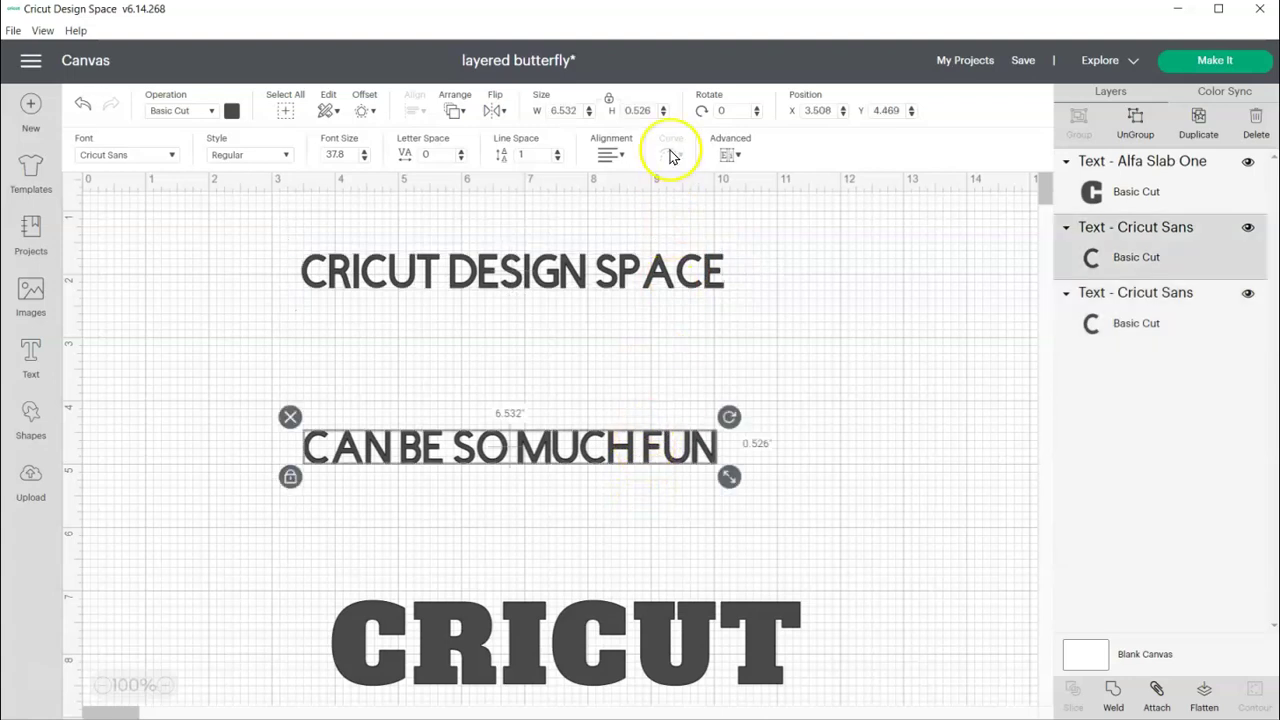
left_click(663, 278)
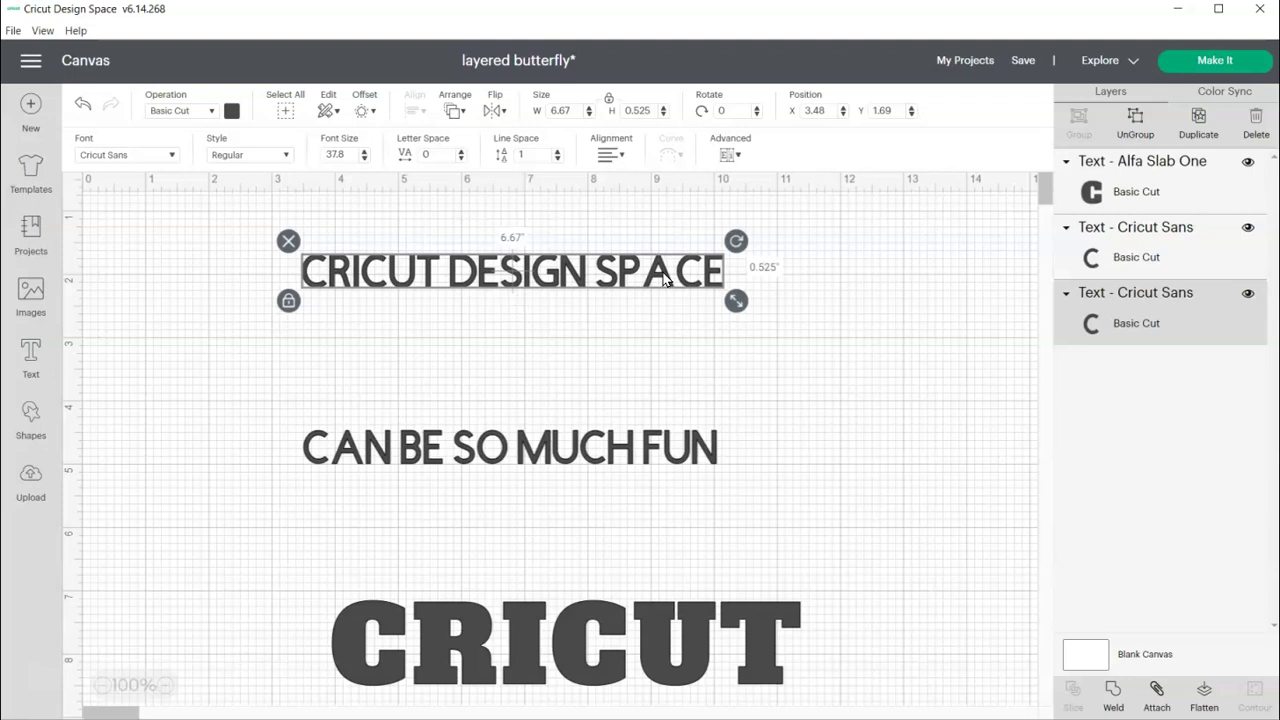
left_click_drag(255, 218, 796, 536)
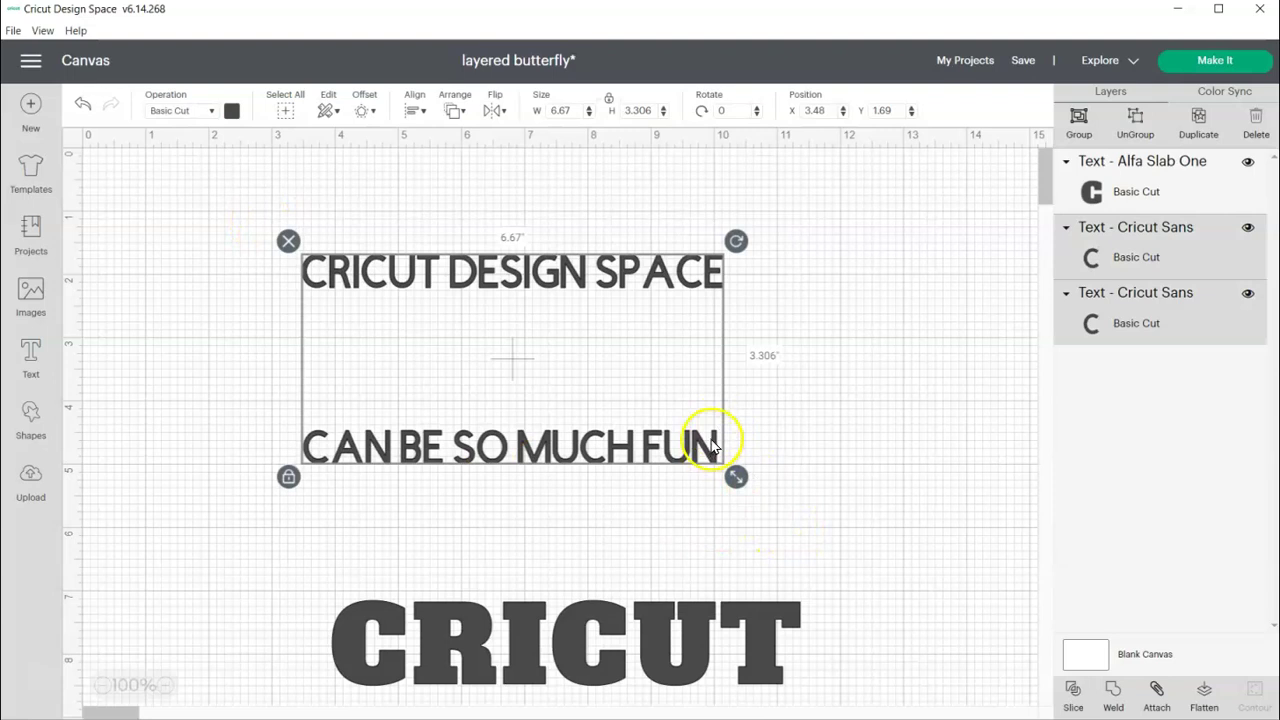
key("Delete")
Add a new text object reading "CRICUT DESIGN SPACE"
left_click(30, 352)
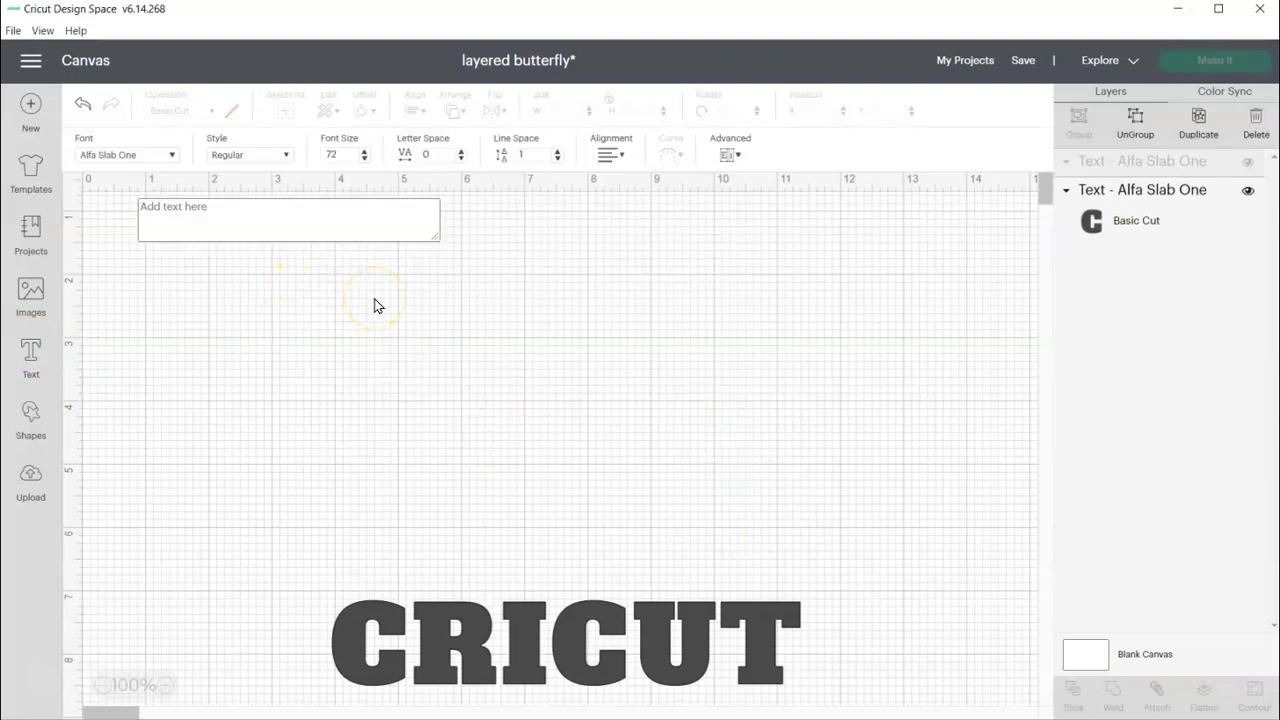
type("CRIC")
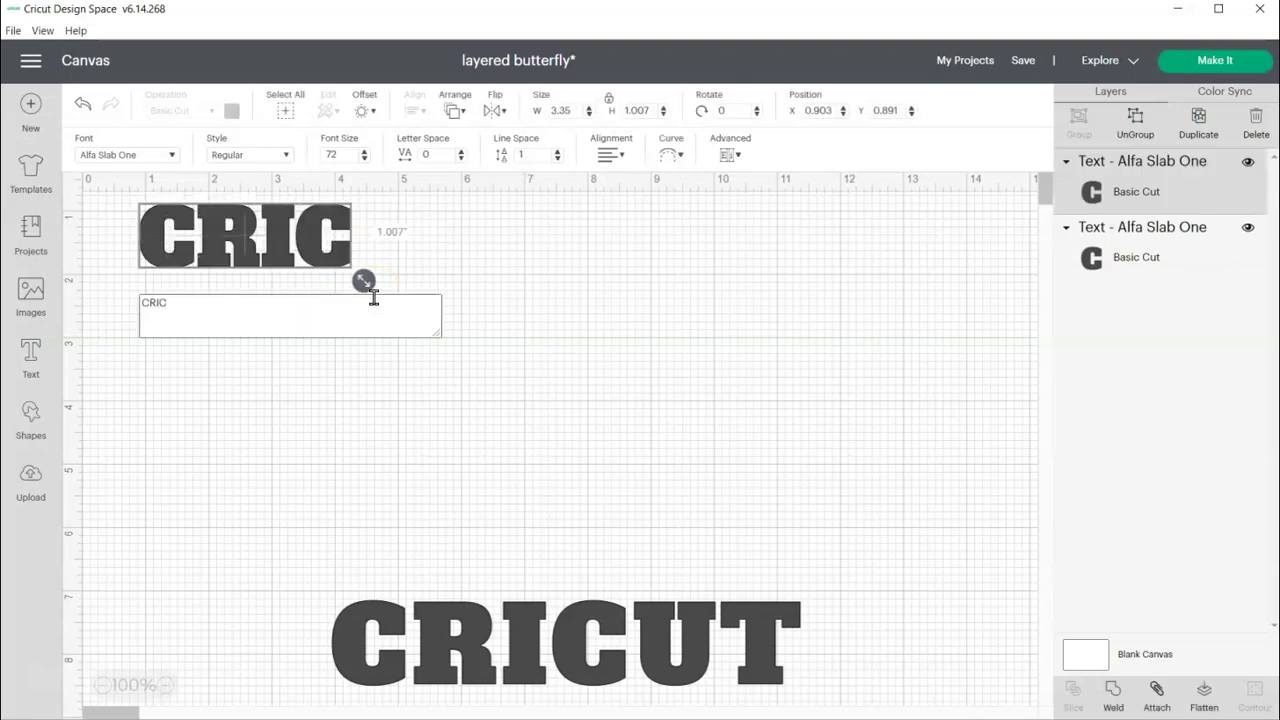
type("UT D")
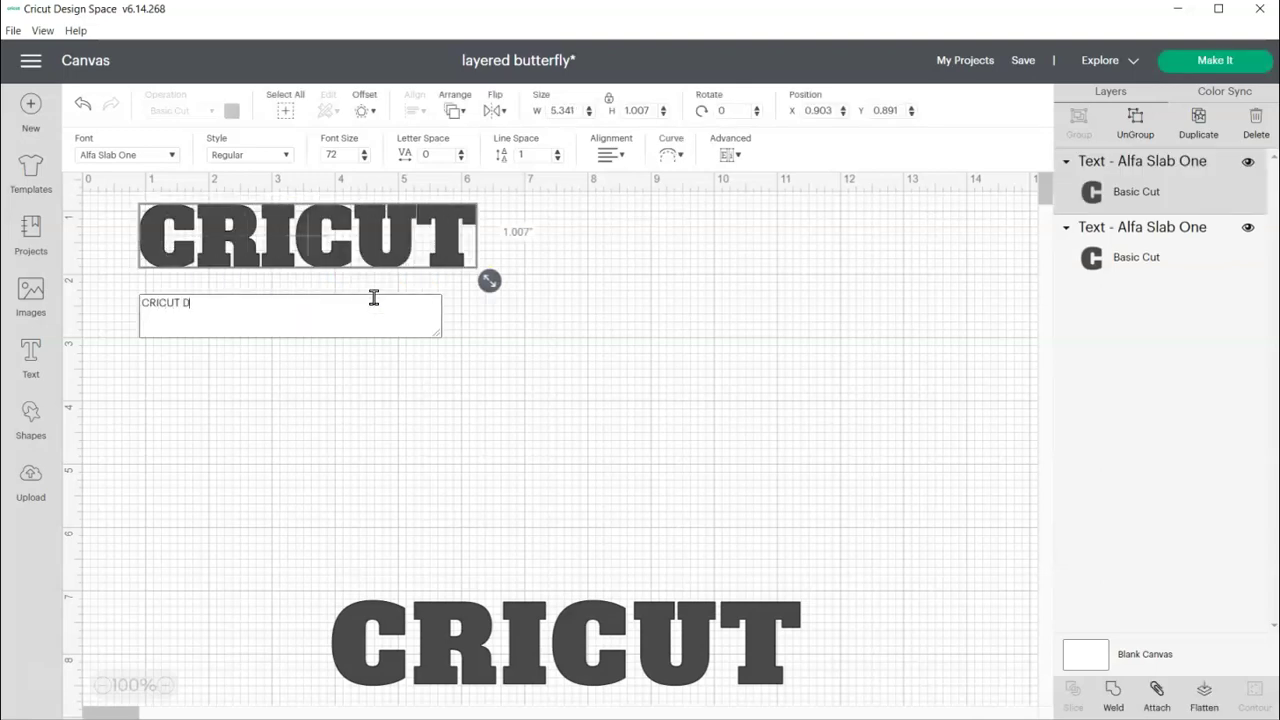
type("ESI")
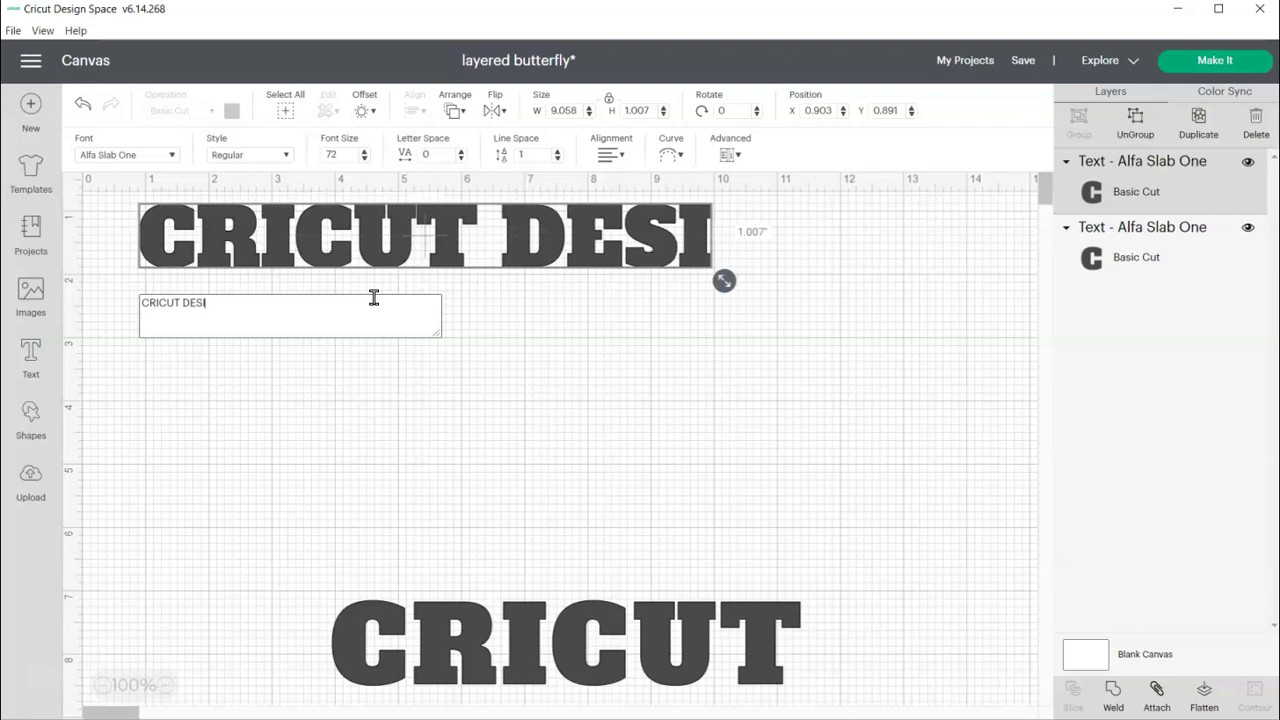
type("GN S")
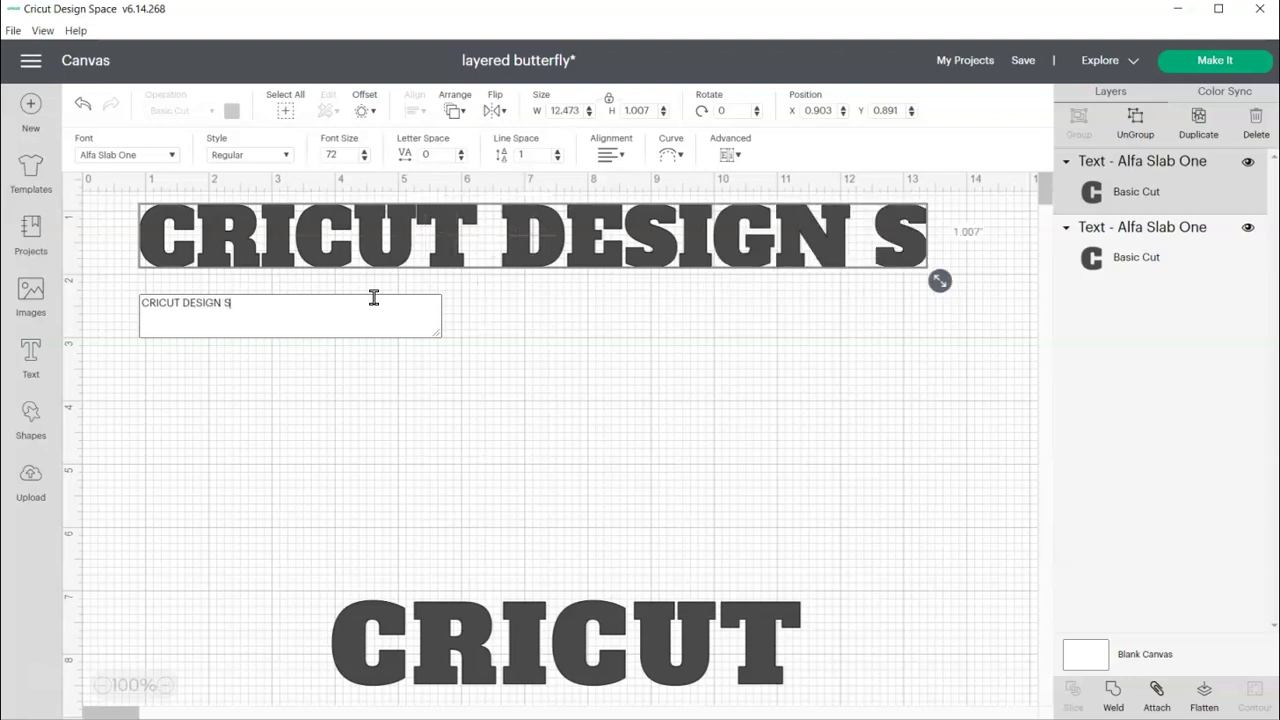
type("PACE")
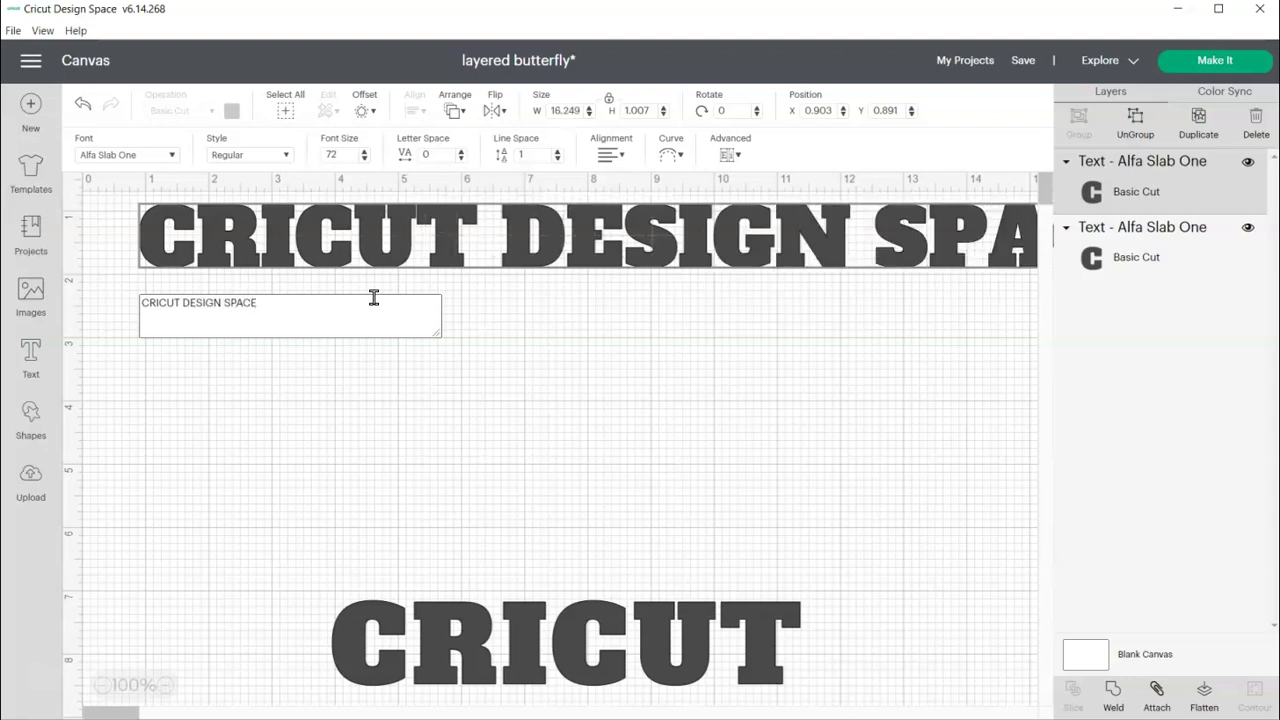
Set the new text's font to the system font Arial and move the text down to about Y 1.7 in
left_click(148, 156)
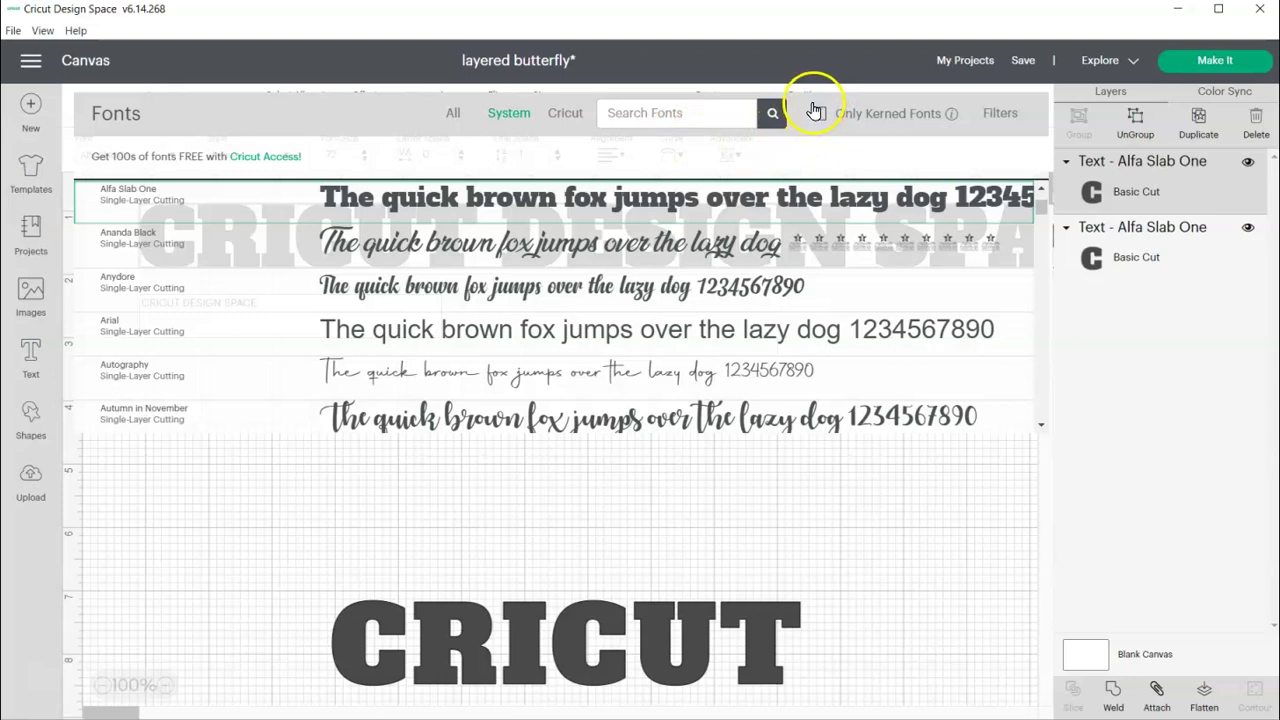
left_click(508, 114)
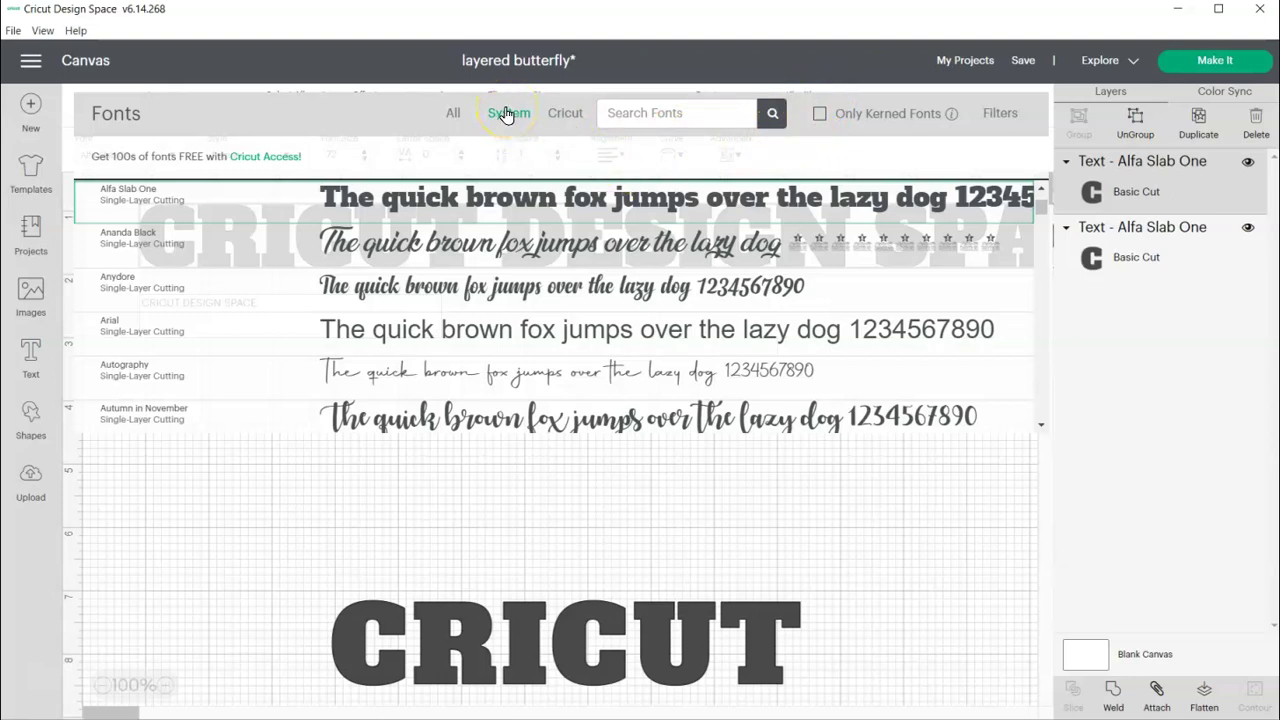
left_click(505, 329)
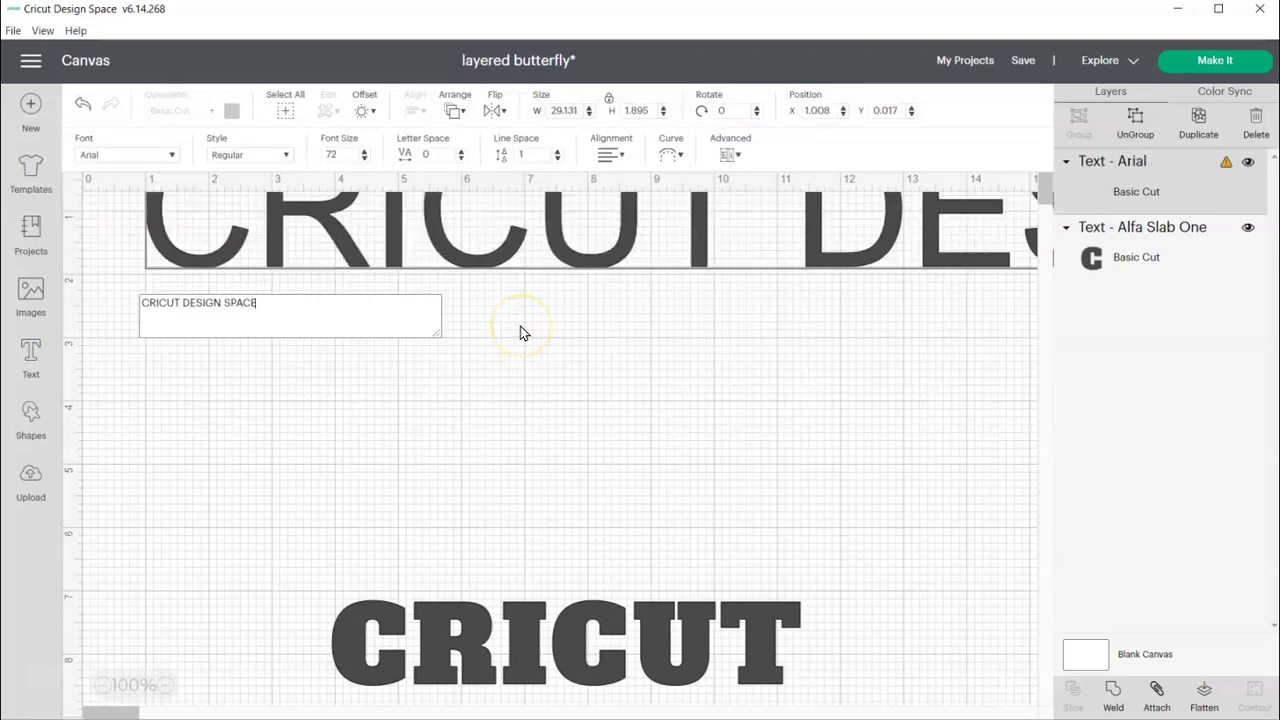
left_click_drag(500, 251, 475, 362)
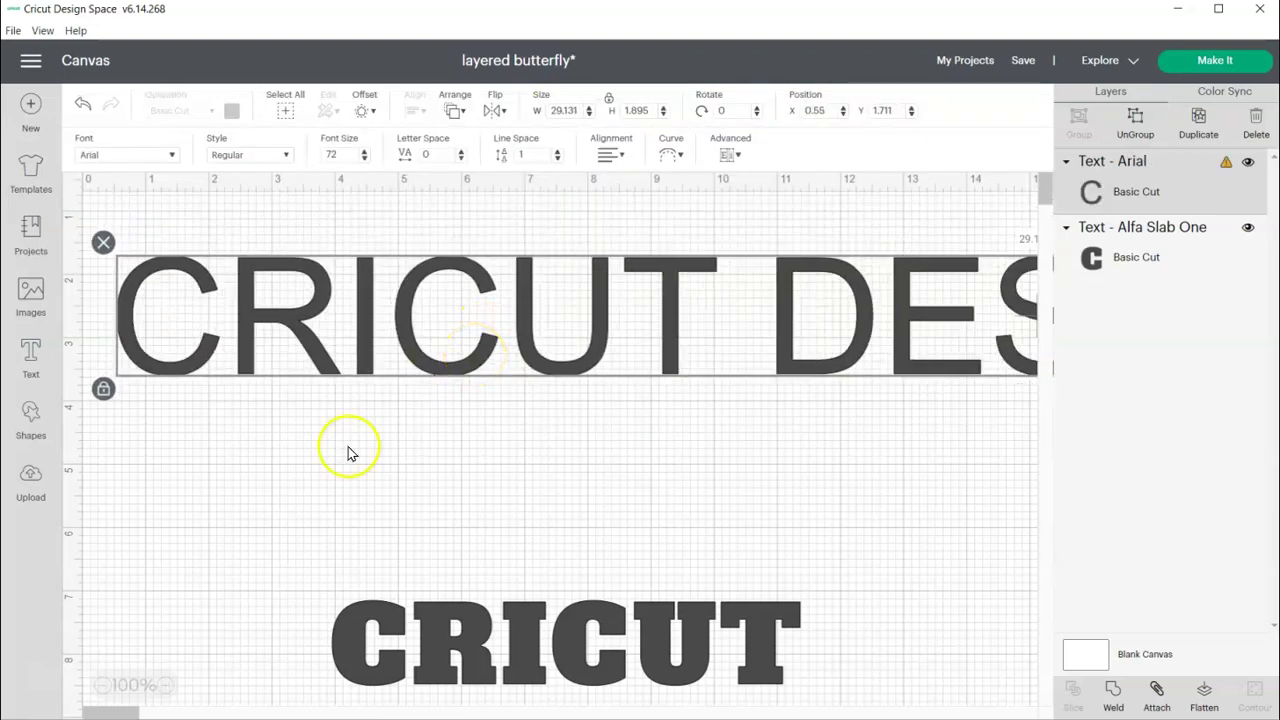
Scale the "CRICUT DESIGN SPACE" text down to about 16.7 in wide
left_click(103, 686)
left_click(103, 686)
left_click(103, 686)
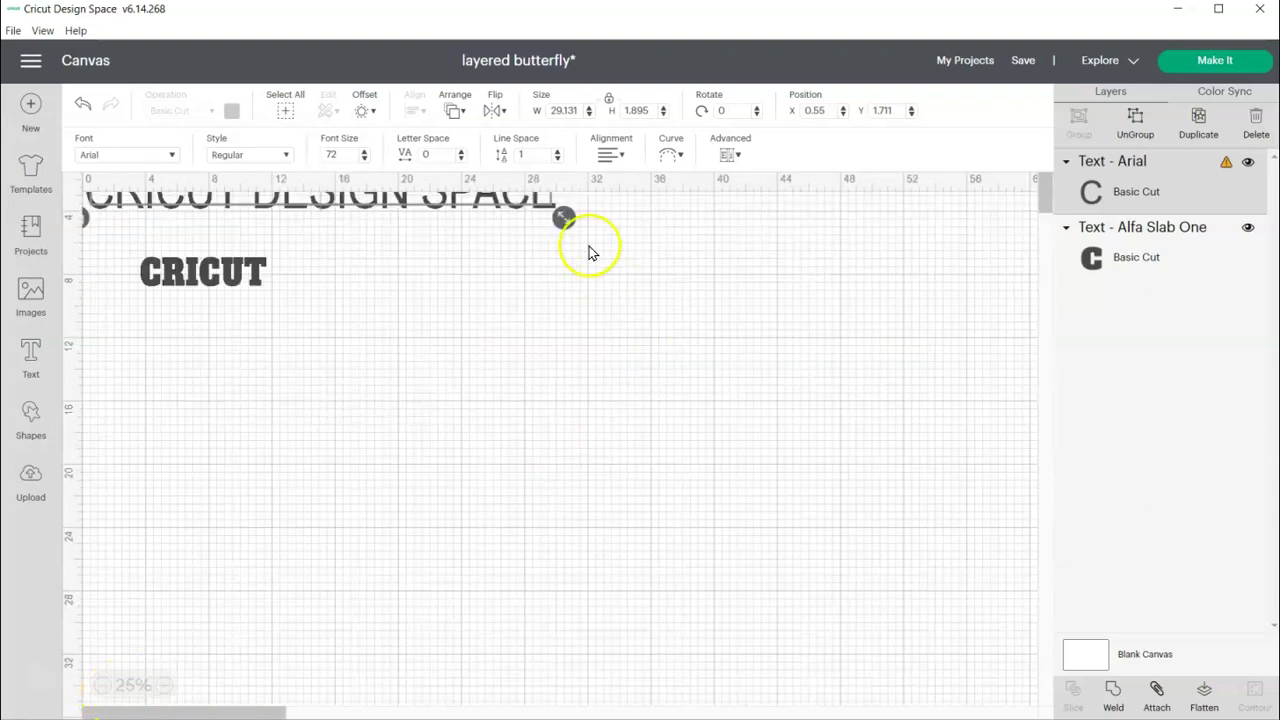
left_click_drag(565, 222, 486, 243)
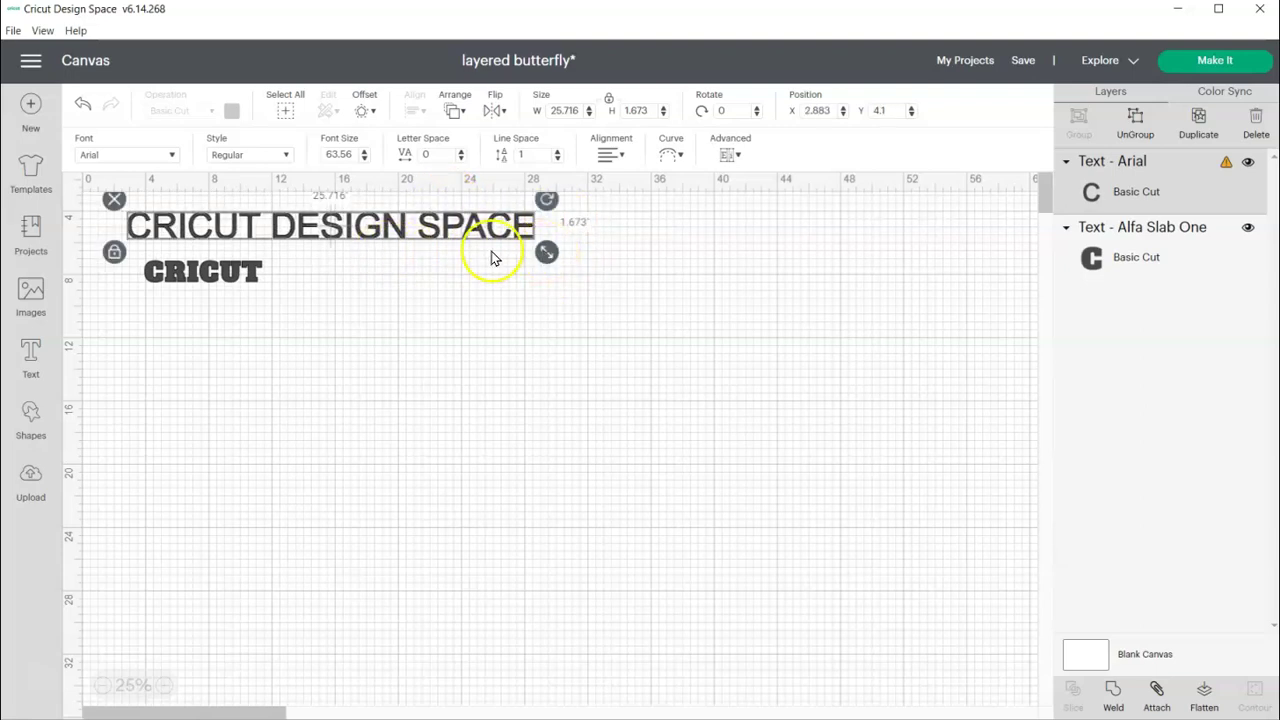
left_click_drag(541, 260, 405, 245)
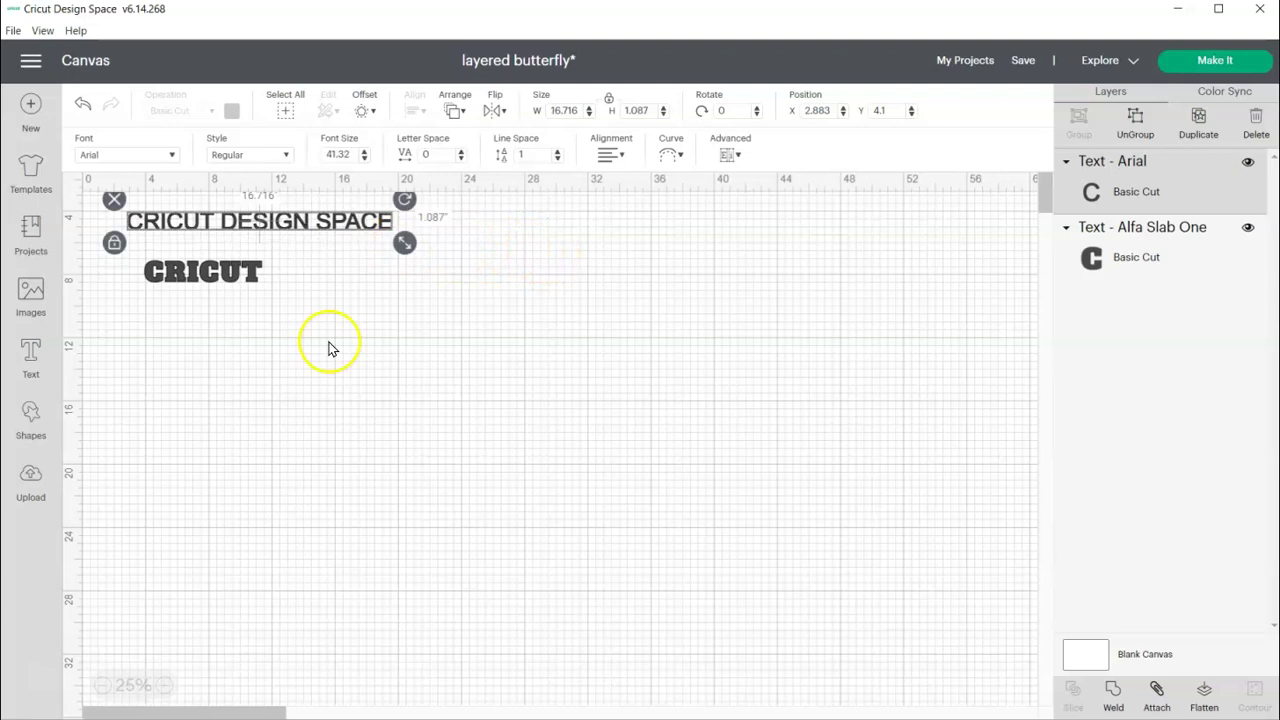
left_click(165, 686)
left_click(165, 686)
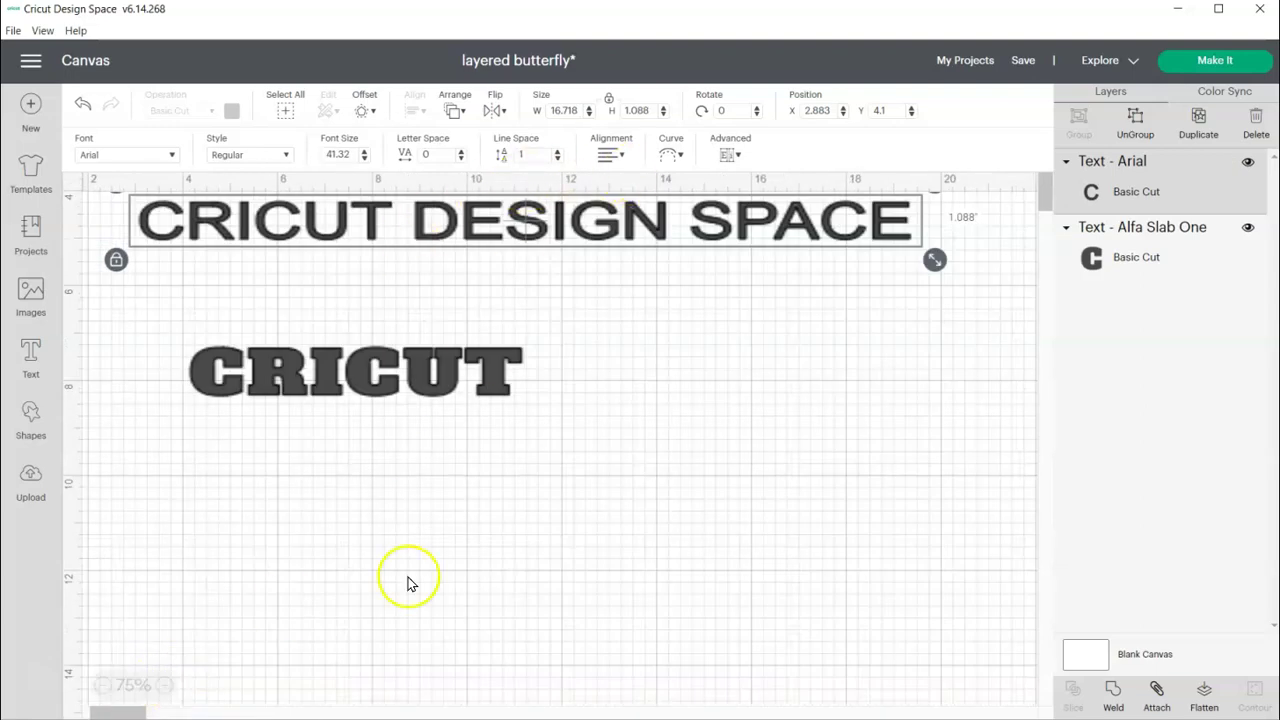
Move the bold CRICUT word down to about Y 11.7 in and the "CRICUT DESIGN SPACE" text to about Y 6.2 in
left_click(421, 357)
left_click_drag(421, 357, 497, 570)
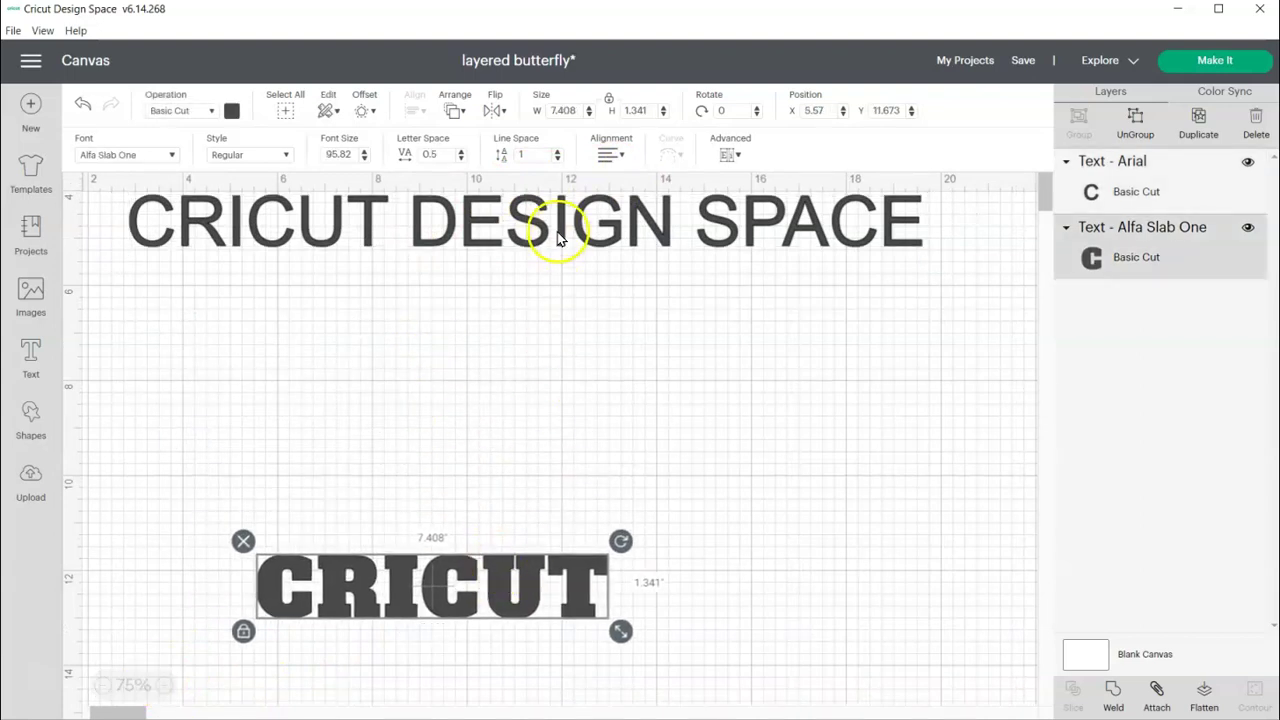
left_click(558, 233)
left_click_drag(558, 233, 569, 310)
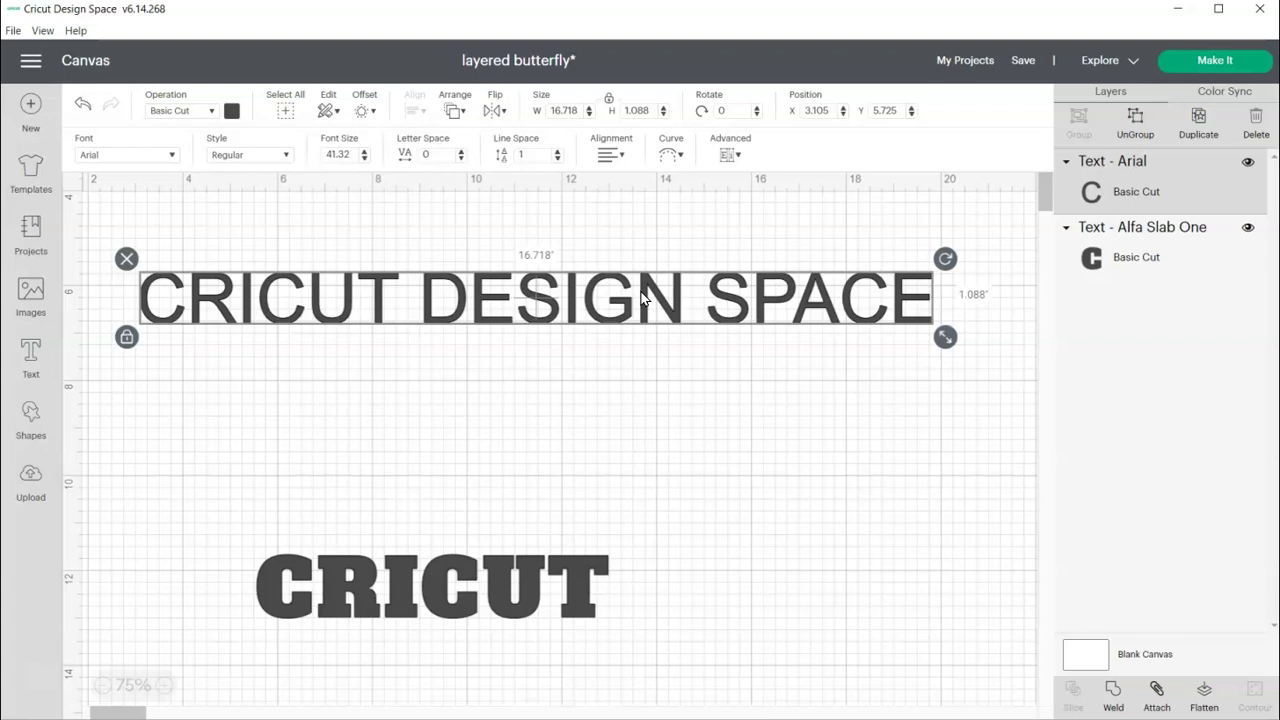
left_click_drag(641, 291, 643, 301)
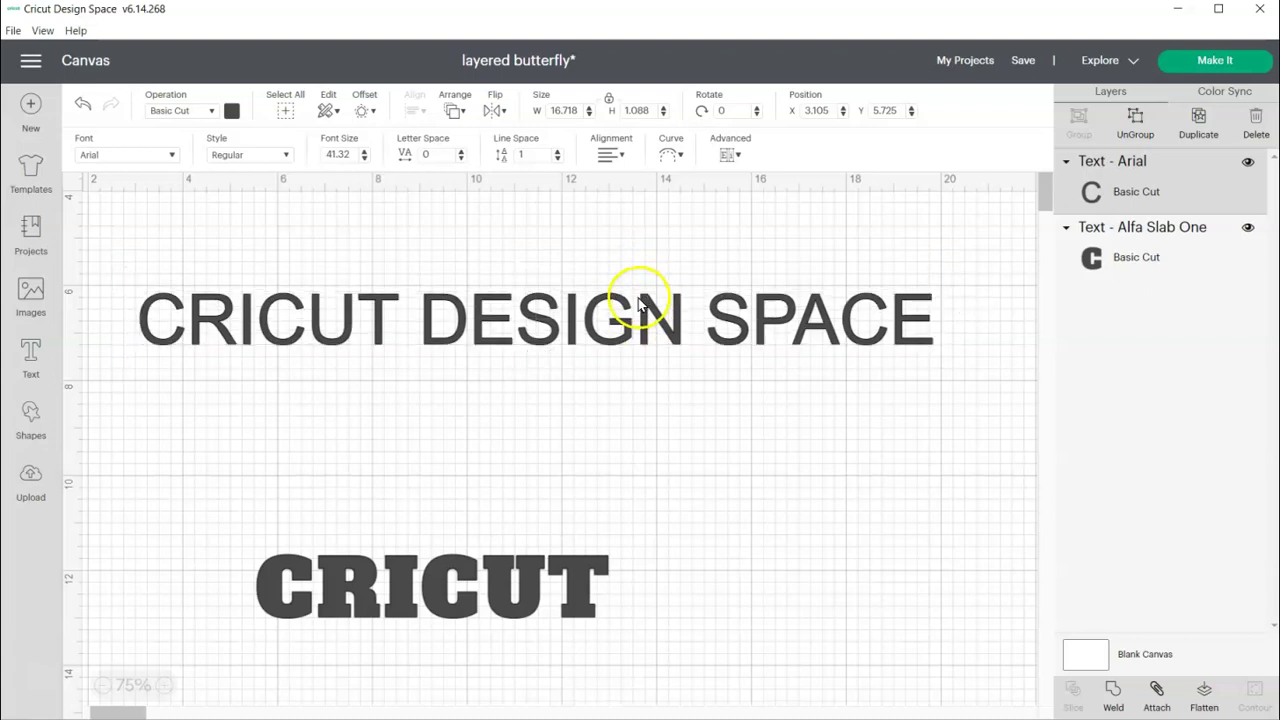
Curve the "CRICUT DESIGN SPACE" text upward at its ends with a diameter of about -14.125 and move it down above the CRICUT word
left_click(667, 153)
left_click_drag(634, 200, 624, 202)
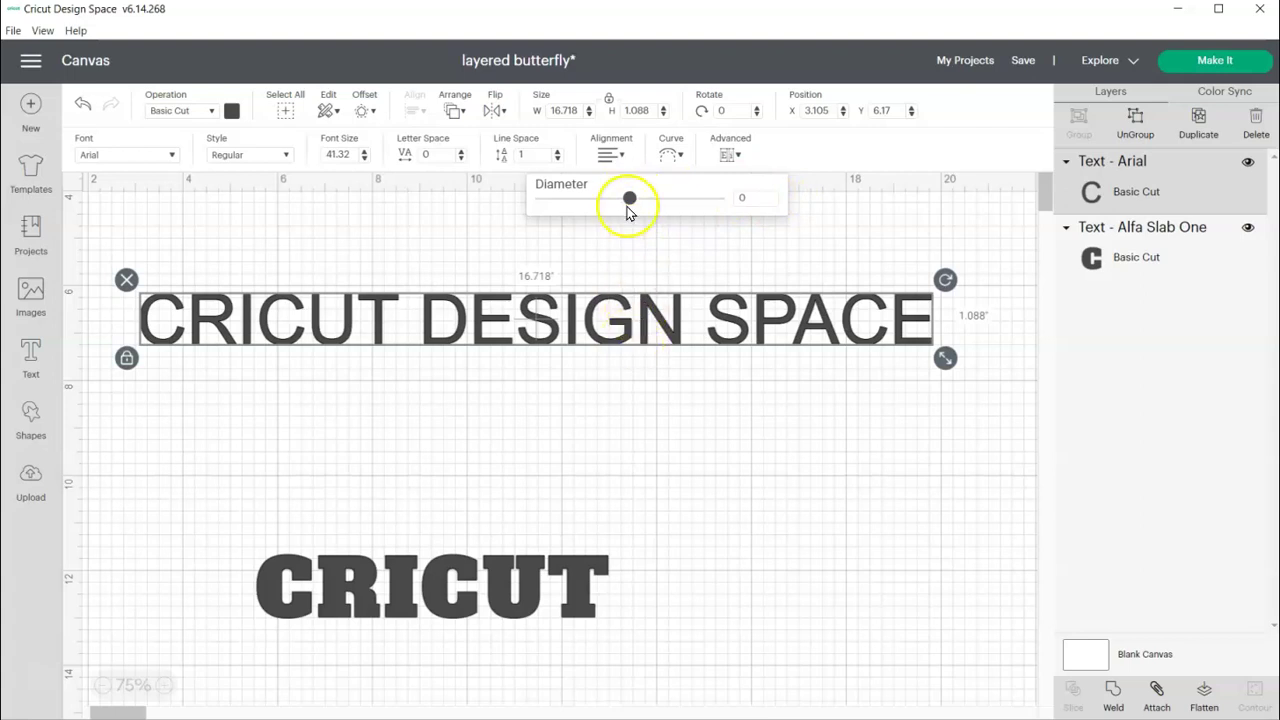
left_click_drag(629, 200, 584, 202)
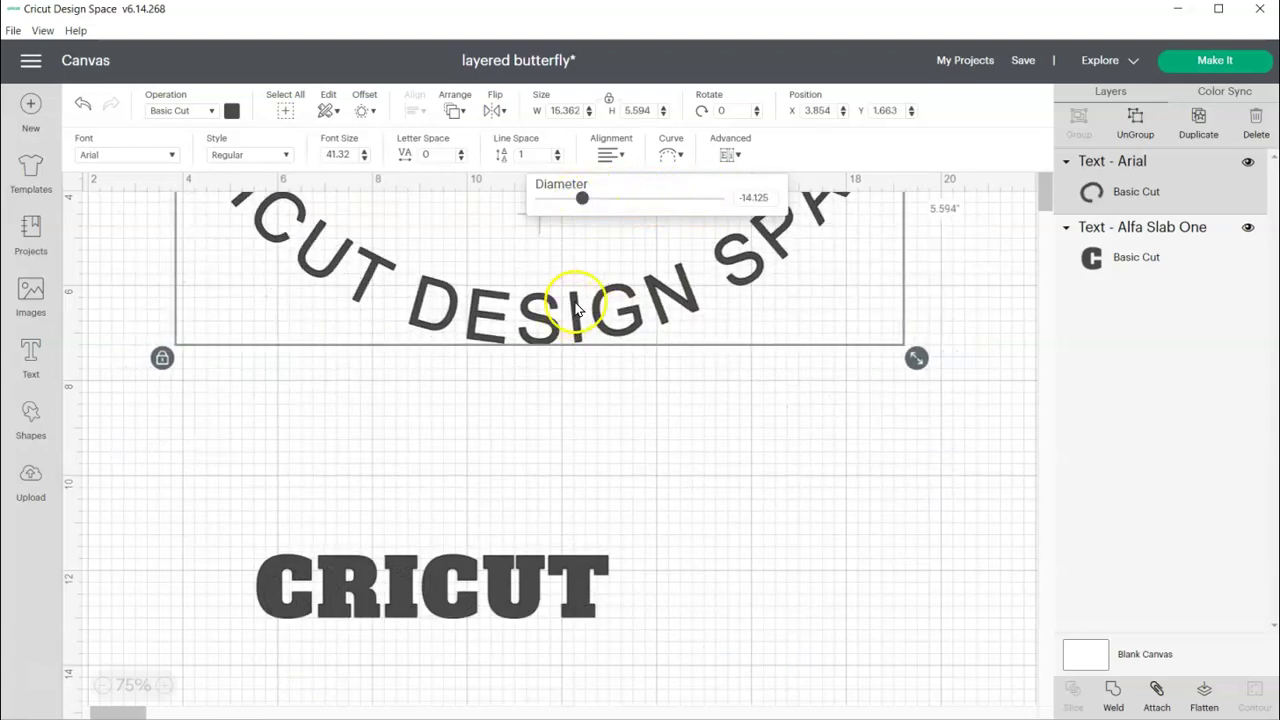
left_click(593, 502)
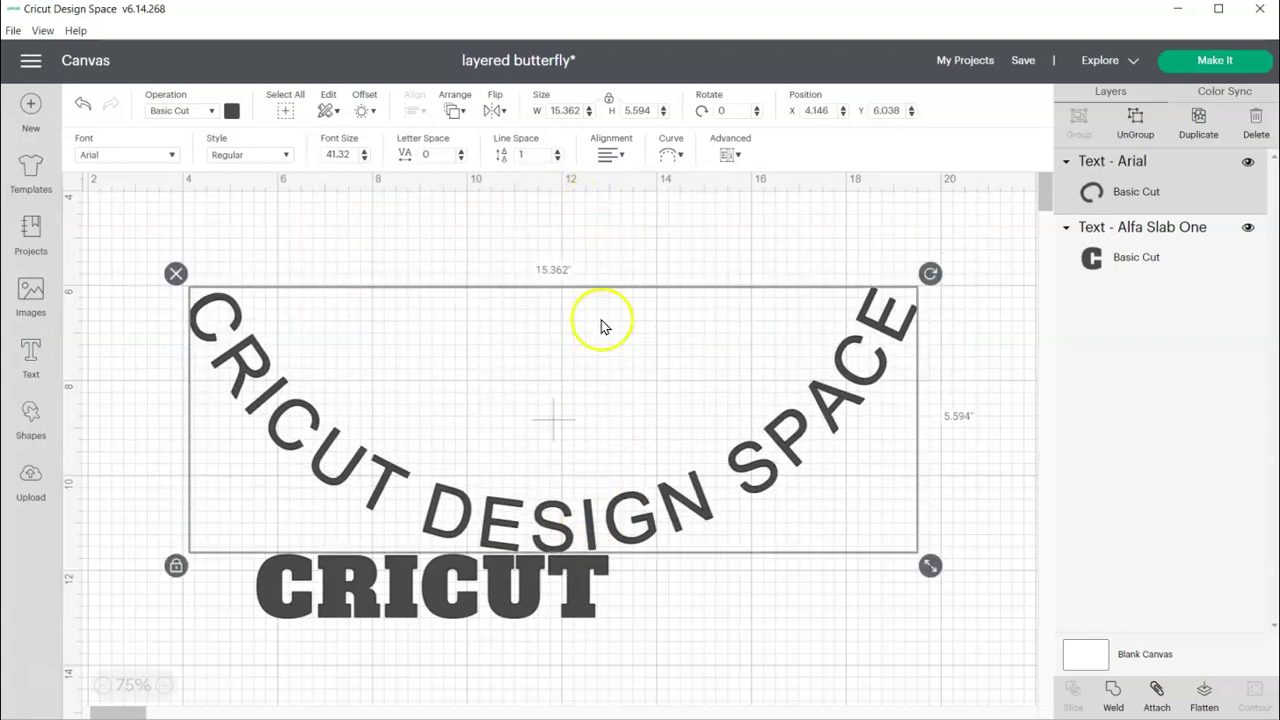
Curve the "CRICUT DESIGN SPACE" text into a full circle with a diameter of about -5.37 and move it to about X 12.7 in
left_click(666, 155)
left_click_drag(581, 203, 539, 203)
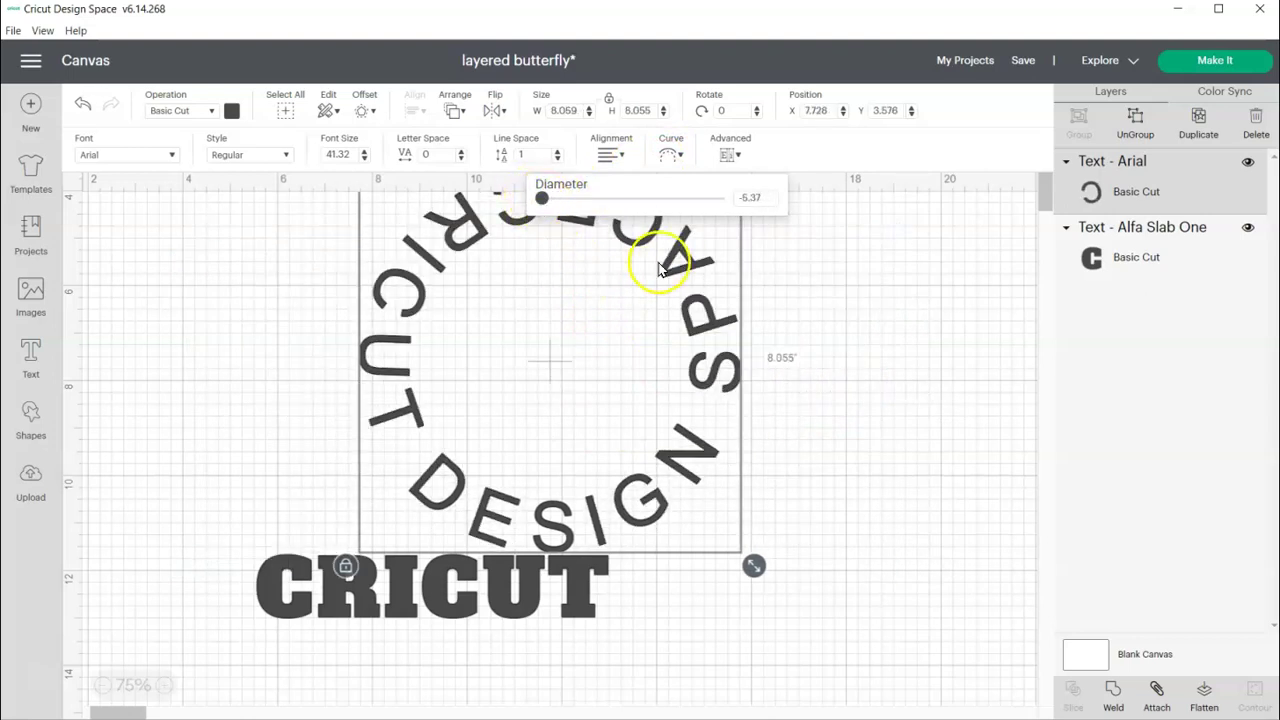
left_click_drag(671, 263, 705, 302)
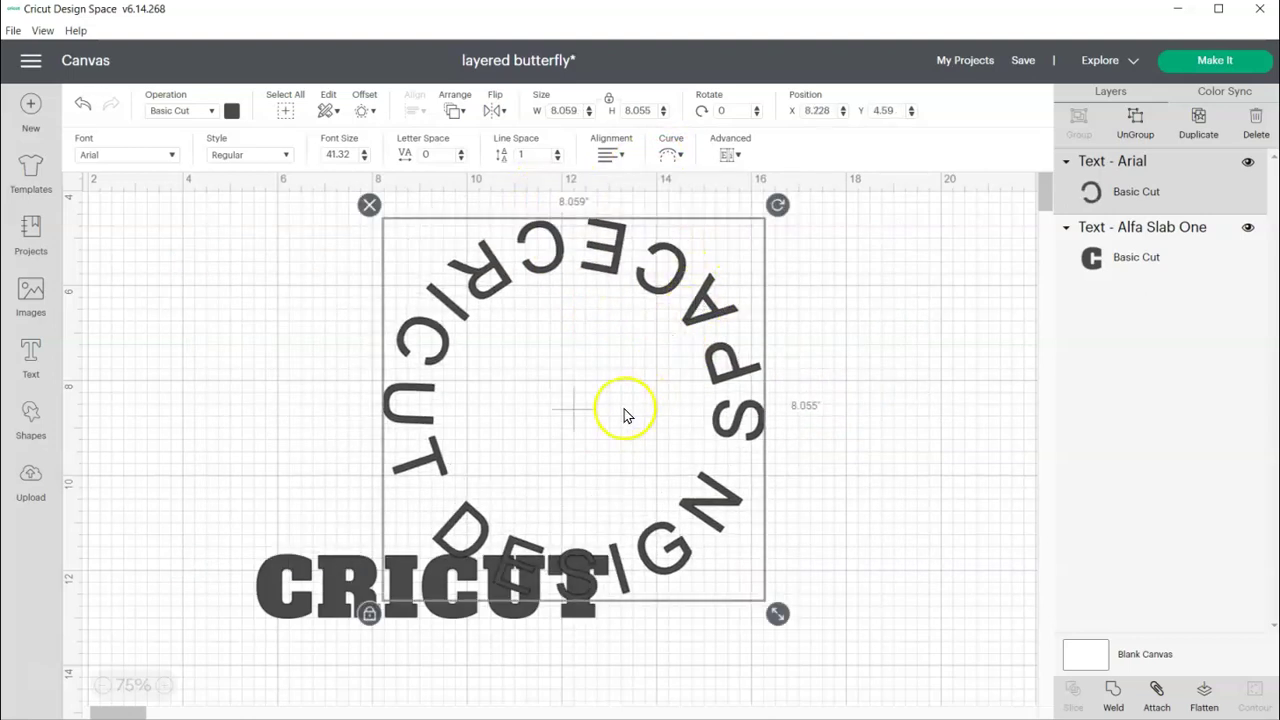
left_click_drag(675, 280, 885, 268)
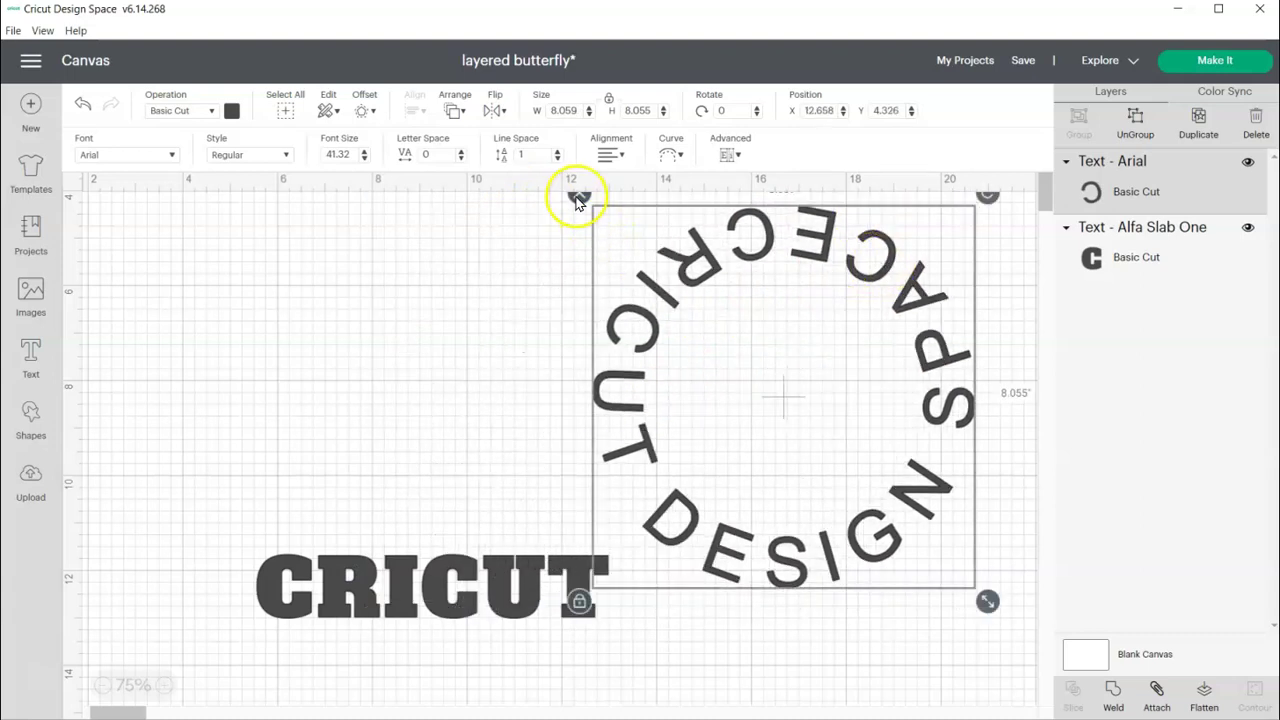
Delete the circular text and move the bold CRICUT word up to about X 6, Y 7.5 in
left_click(580, 198)
left_click_drag(579, 580, 601, 382)
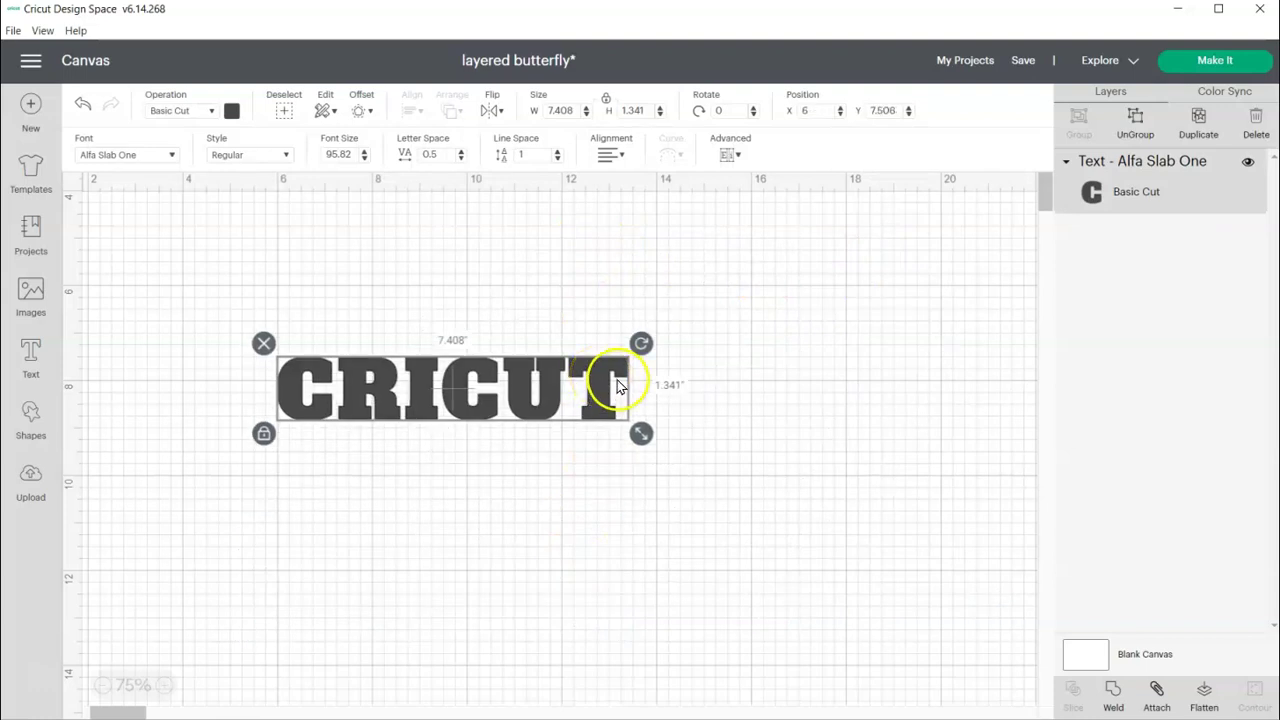
Increase the letter spacing of the CRICUT word to 1.2
left_click(461, 153)
left_click(461, 153)
left_click(461, 153)
left_click(461, 153)
left_click(461, 153)
left_click(461, 153)
left_click(461, 153)
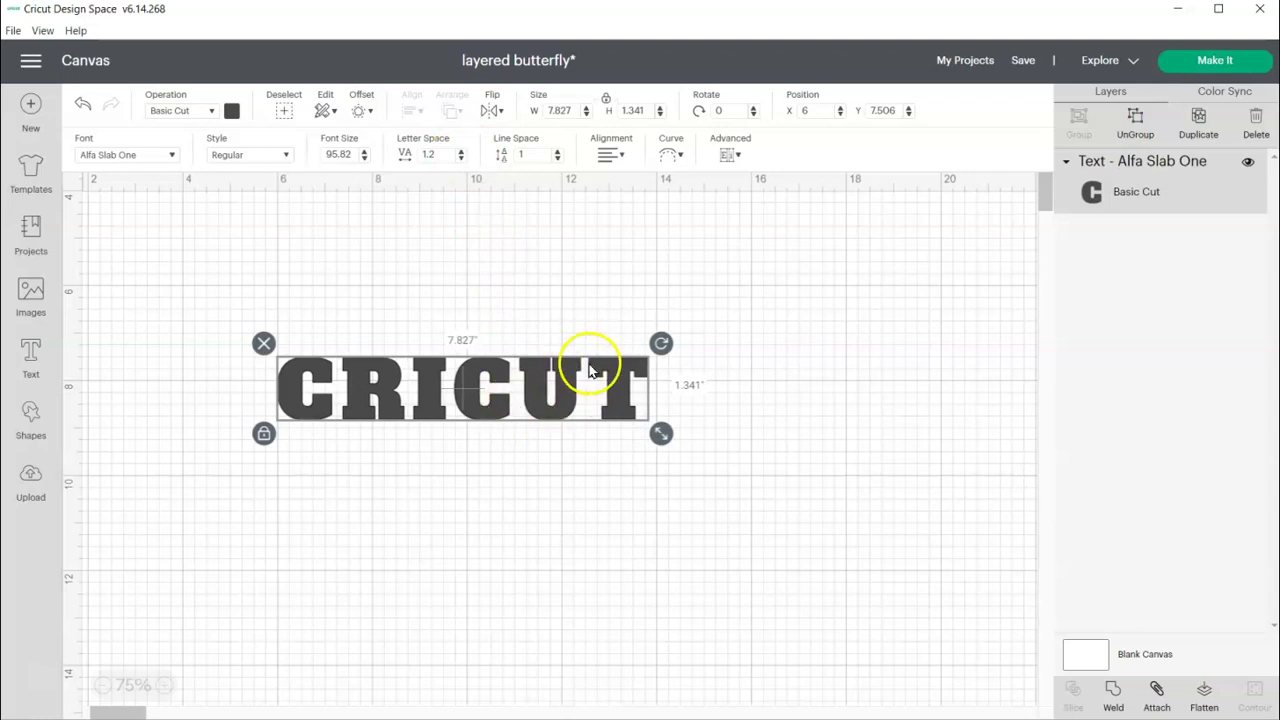
Enlarge the CRICUT word to about 15.7 in wide and position it near X 3.9, Y 7.1 in
left_click_drag(657, 437, 673, 488)
left_click_drag(704, 476, 580, 434)
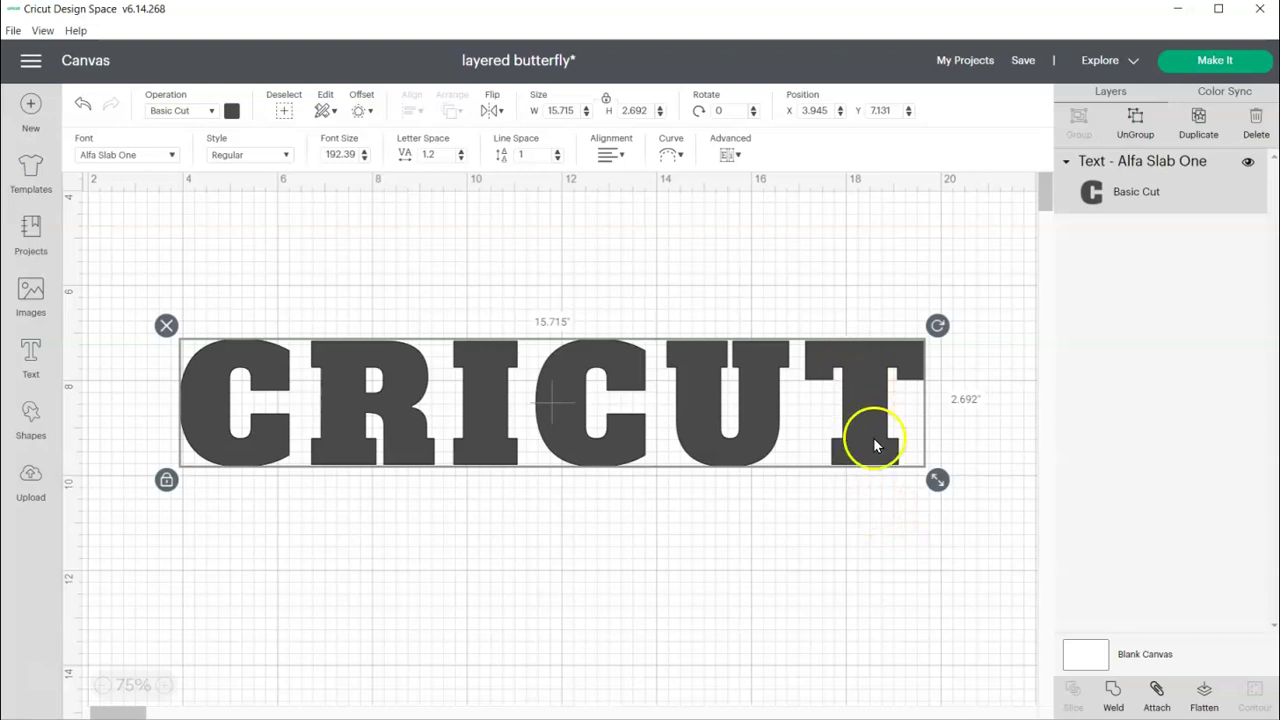
left_click_drag(857, 390, 856, 390)
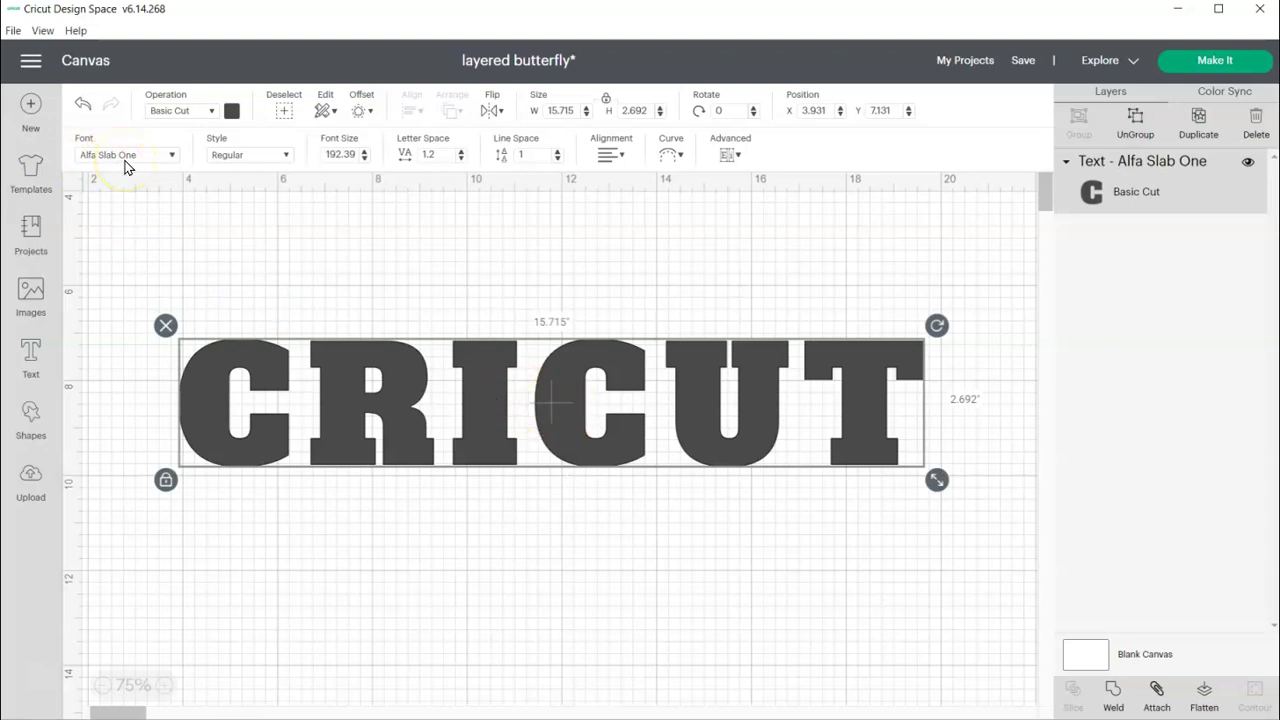
Create a welded, rounded-corner offset around the CRICUT word at a distance of 0.10 in
left_click(360, 108)
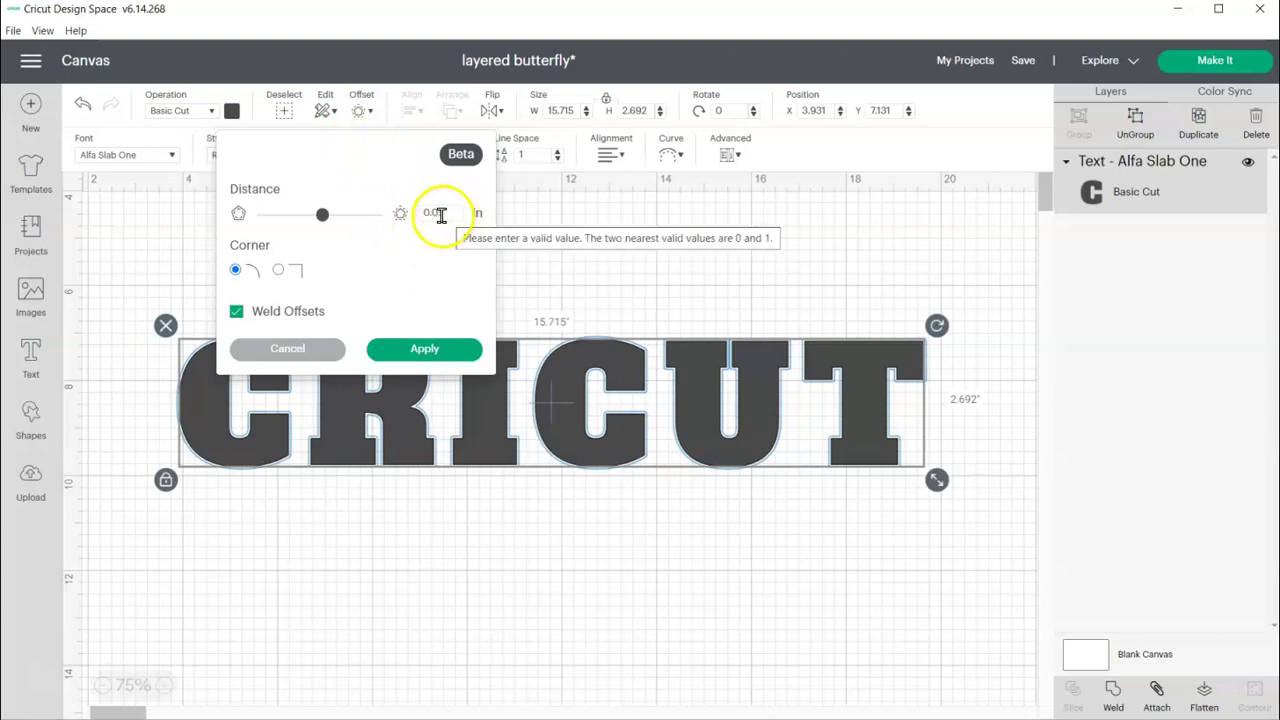
left_click(437, 215)
double_click(431, 215)
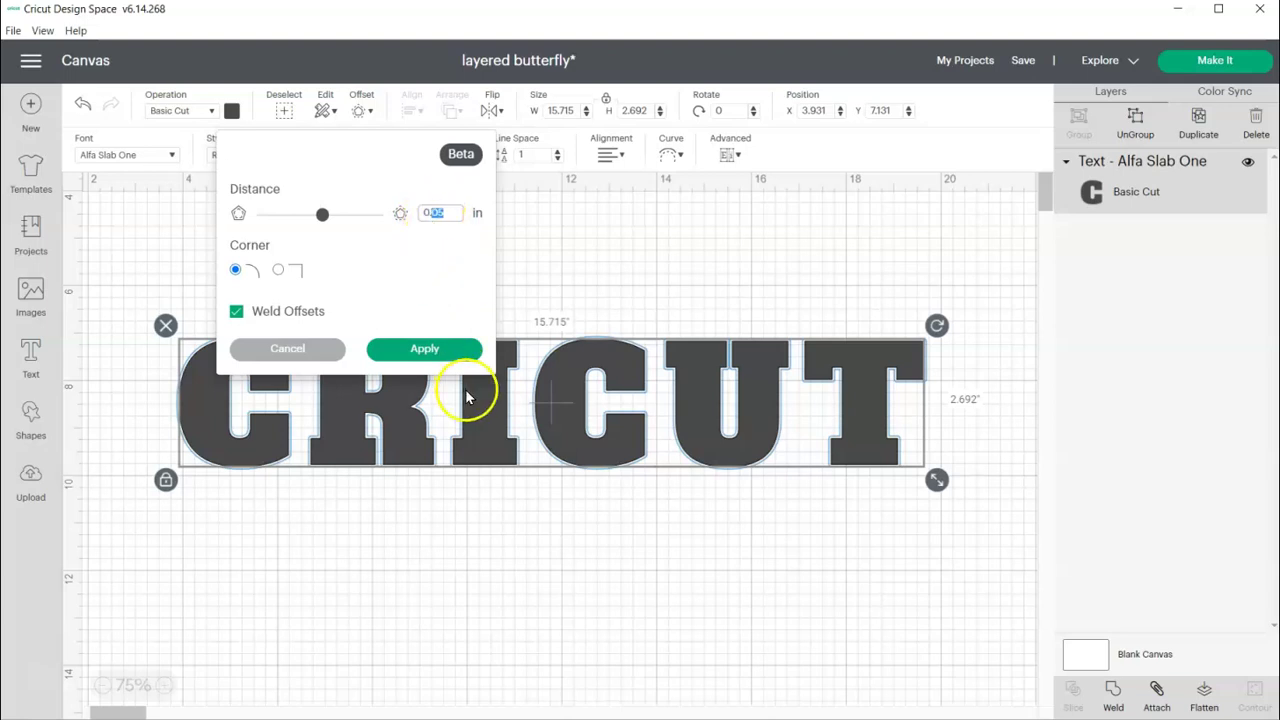
key("Return")
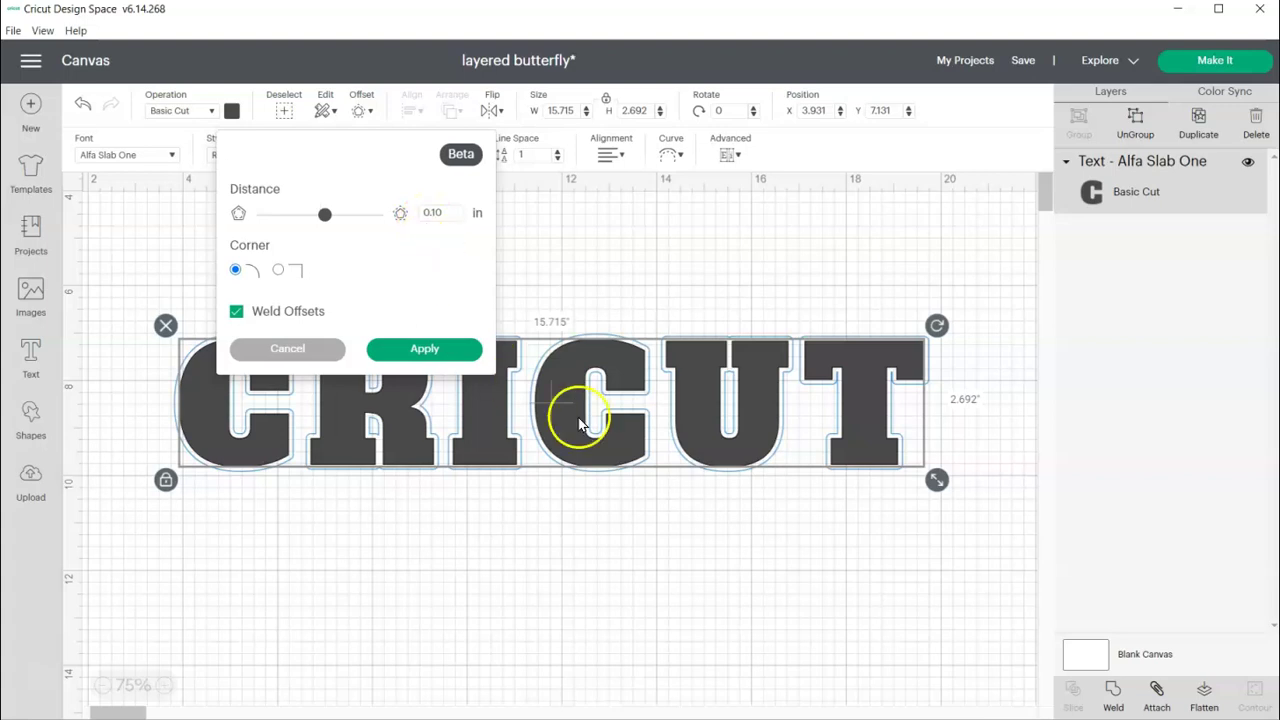
left_click(457, 351)
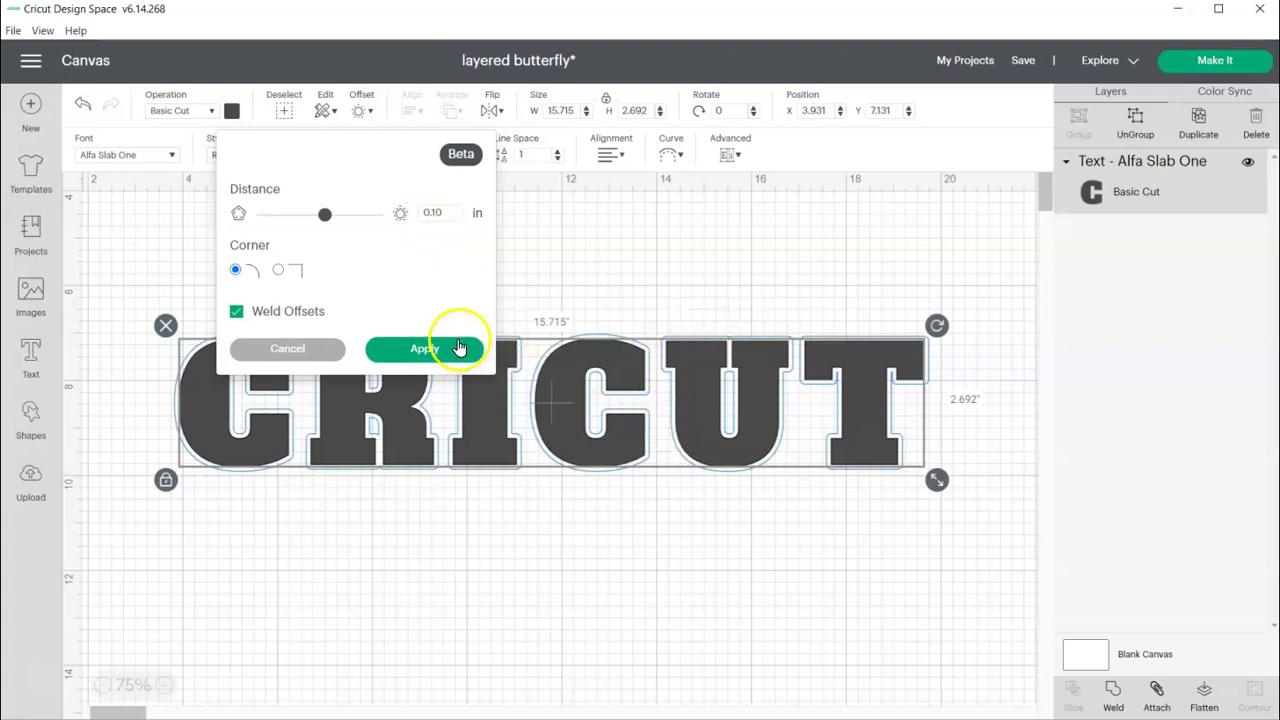
Colour the CRICUT word's offset layer red and deselect it
left_click(231, 110)
left_click(249, 237)
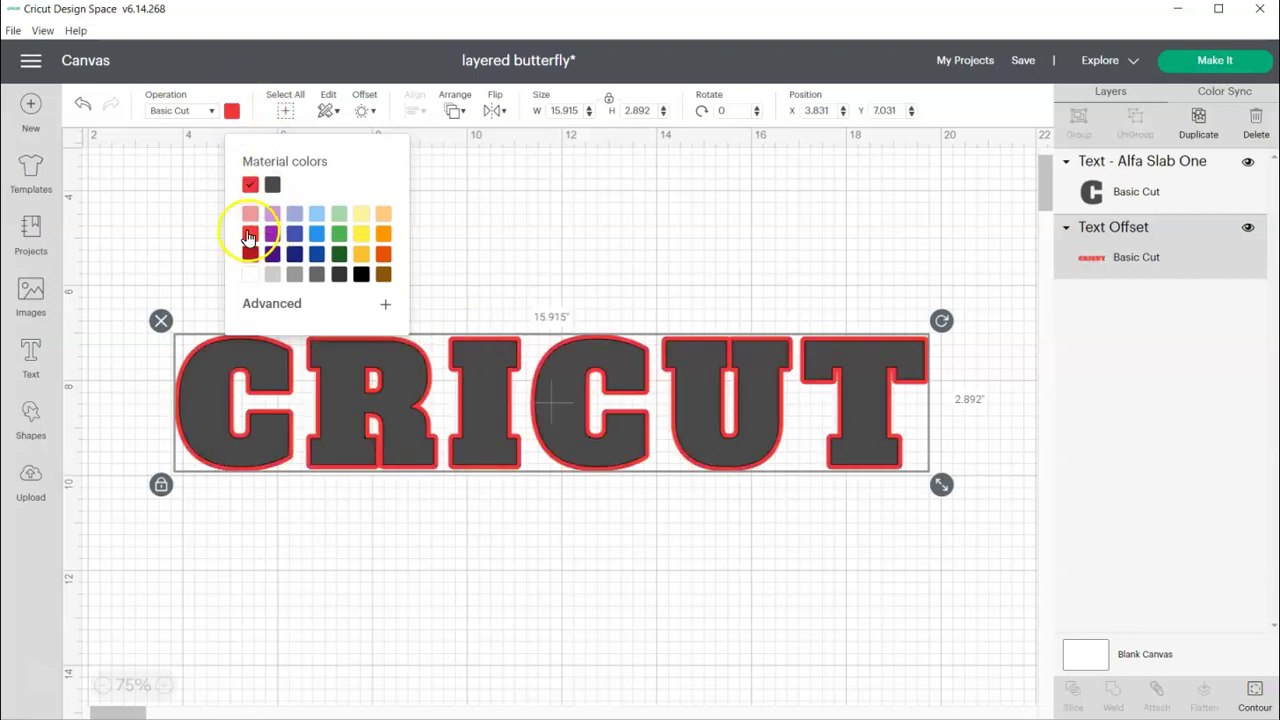
left_click(420, 506)
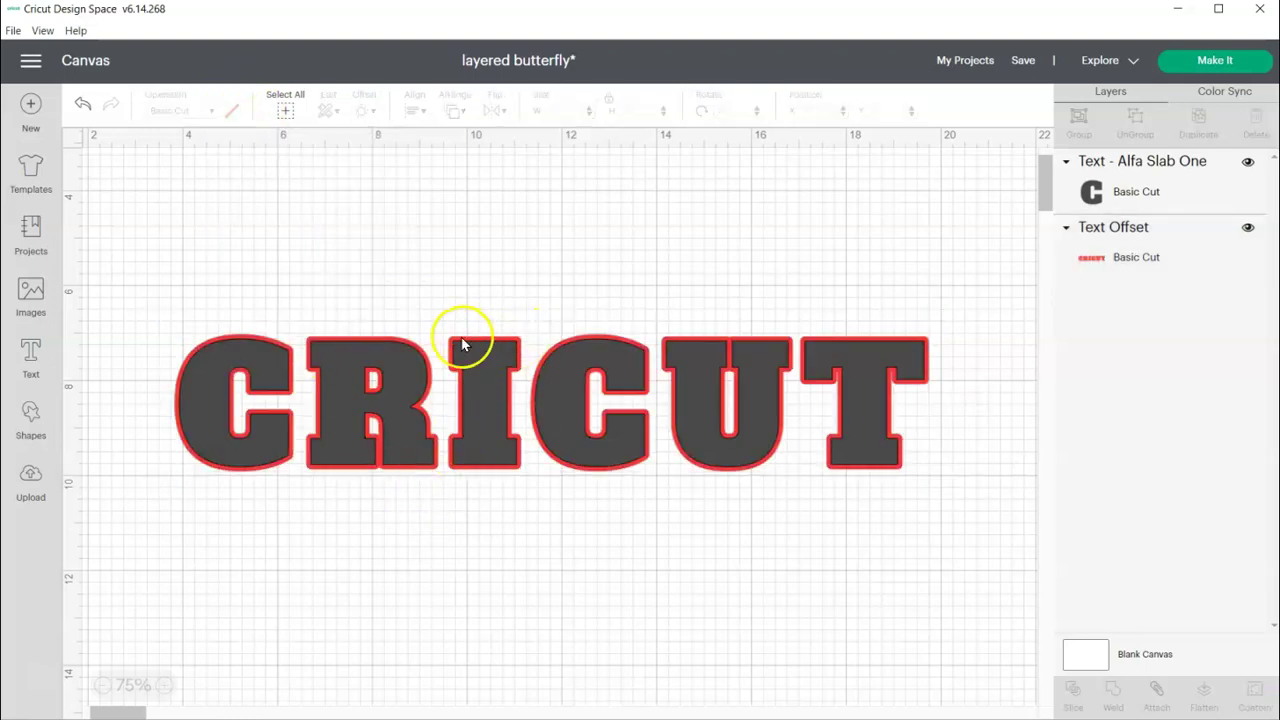
Check the text and offset layers one after the other, and hide the red Text Offset layer
left_click(1192, 245)
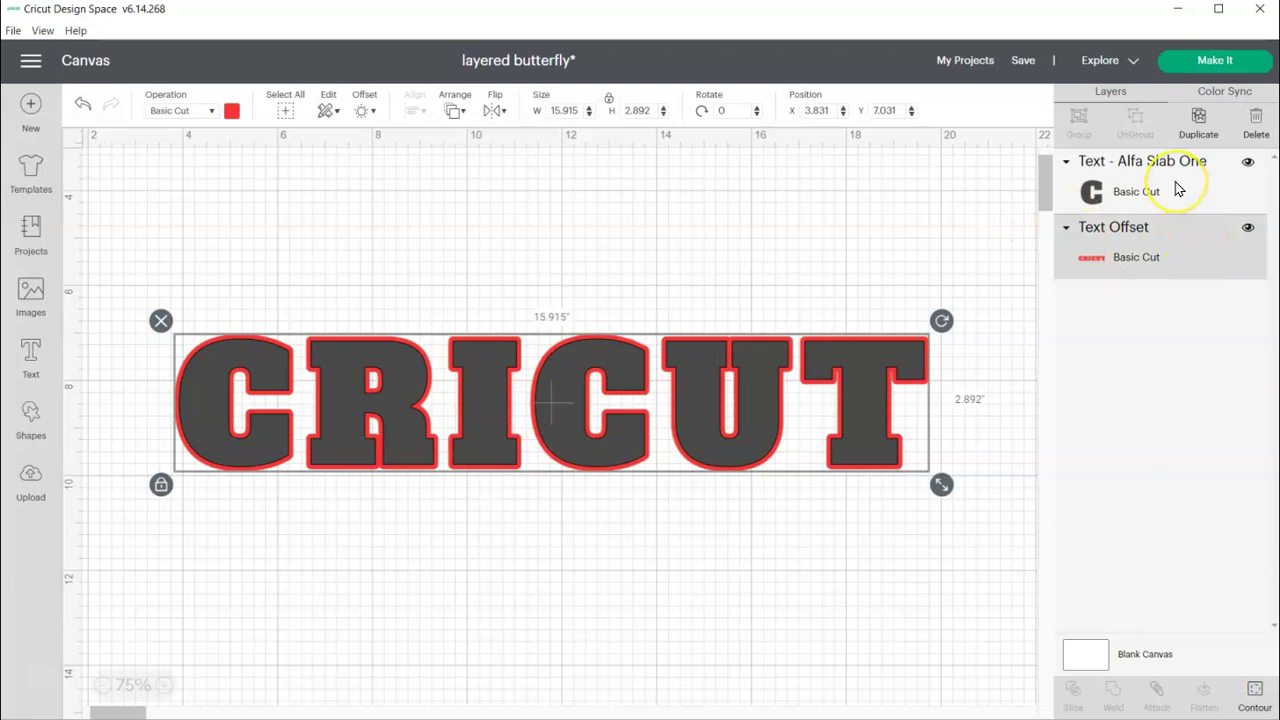
left_click(1178, 190)
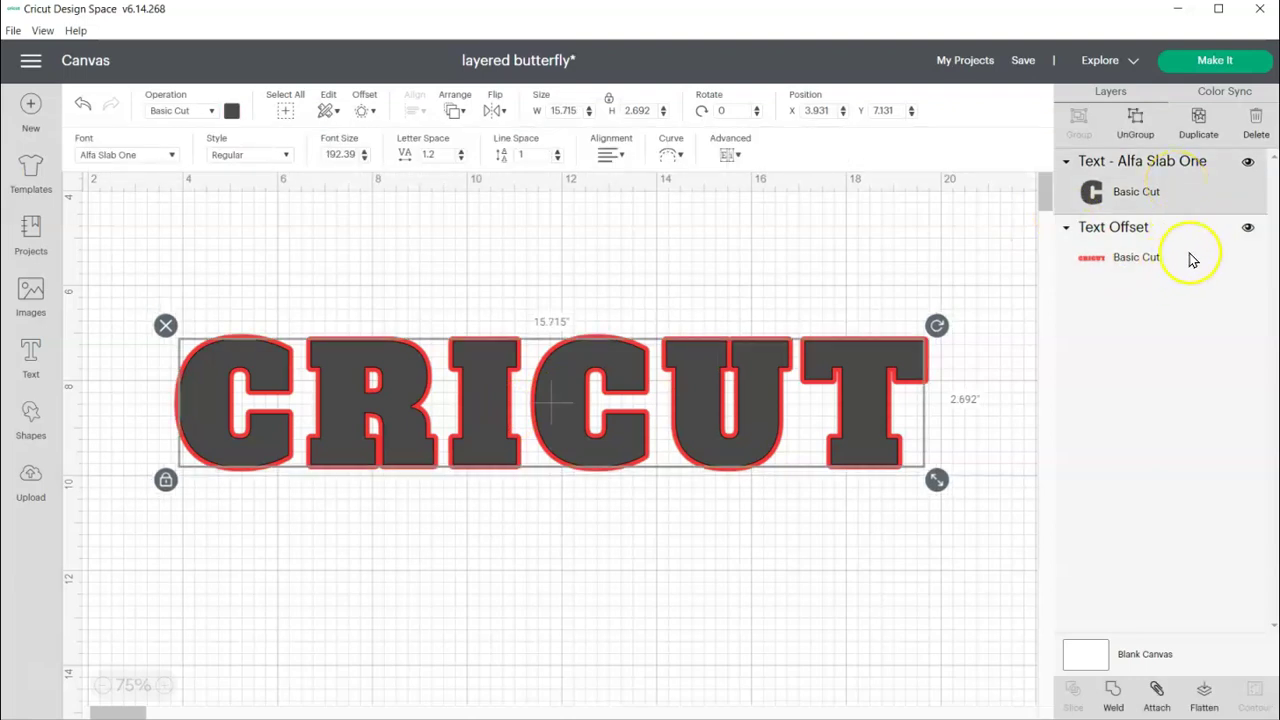
left_click(1248, 227)
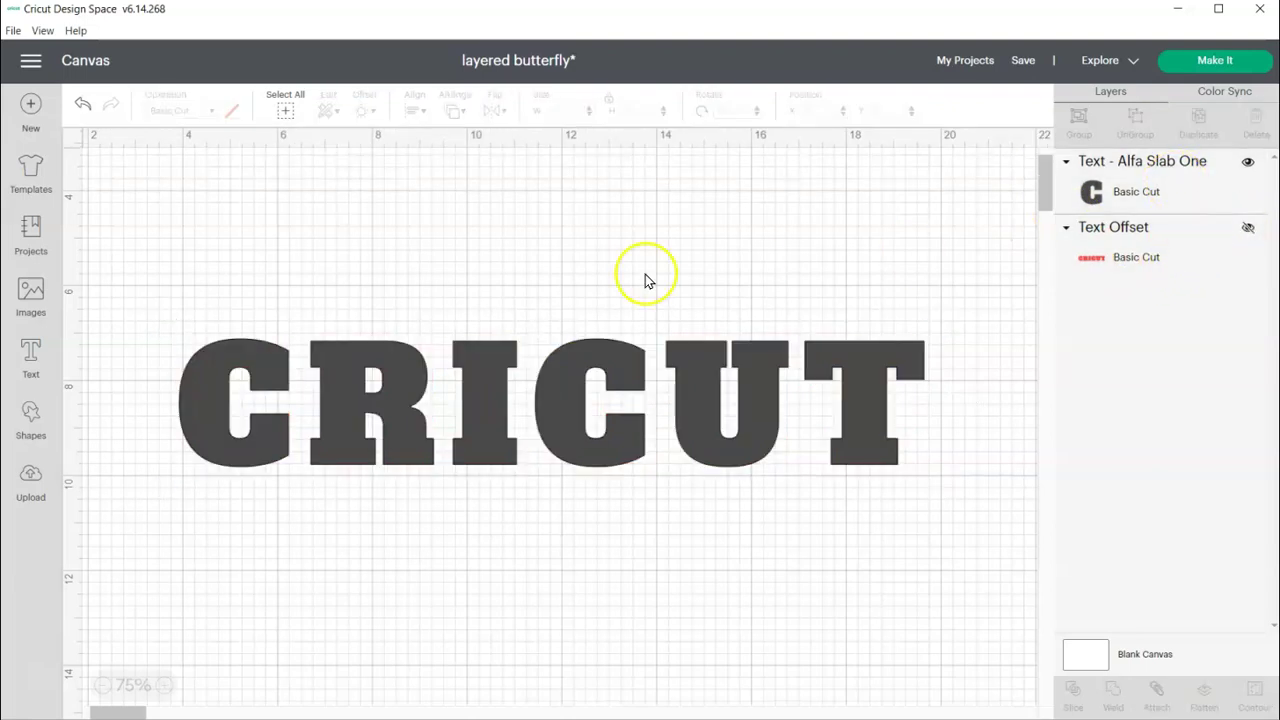
Create a welded, rounded-corner offset of 0.20 in around the CRICUT word
left_click(564, 371)
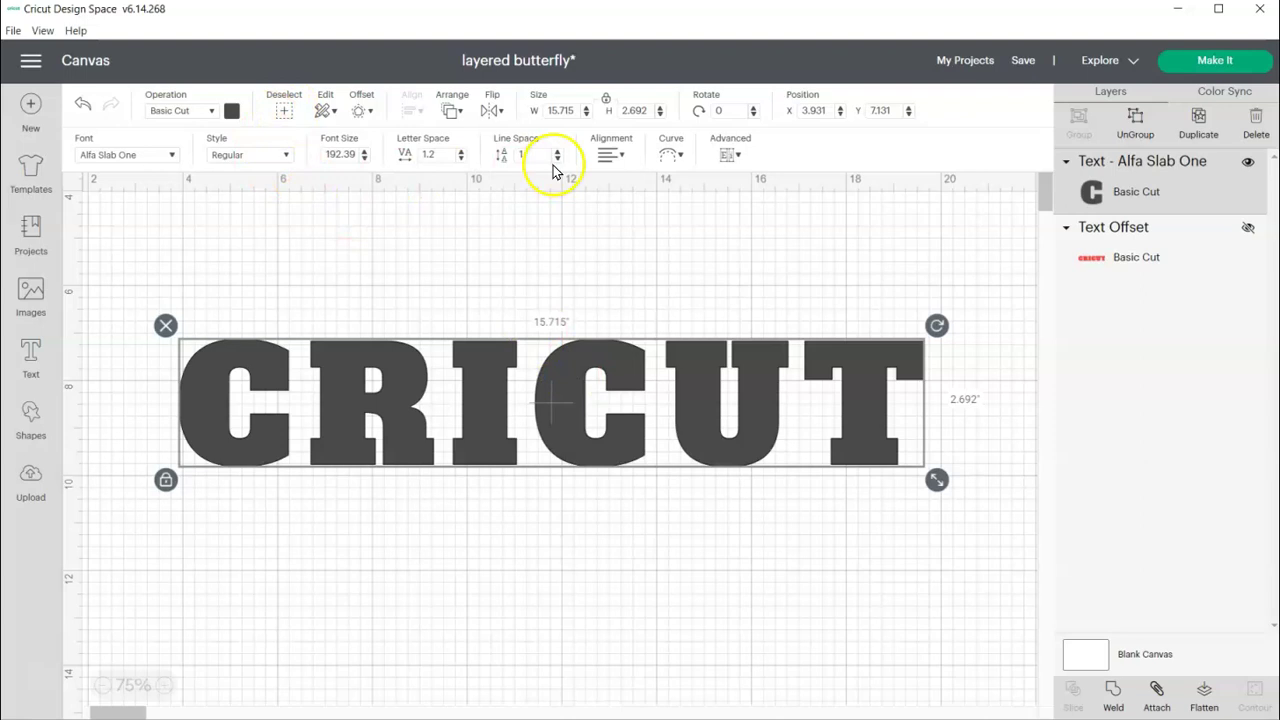
left_click(360, 103)
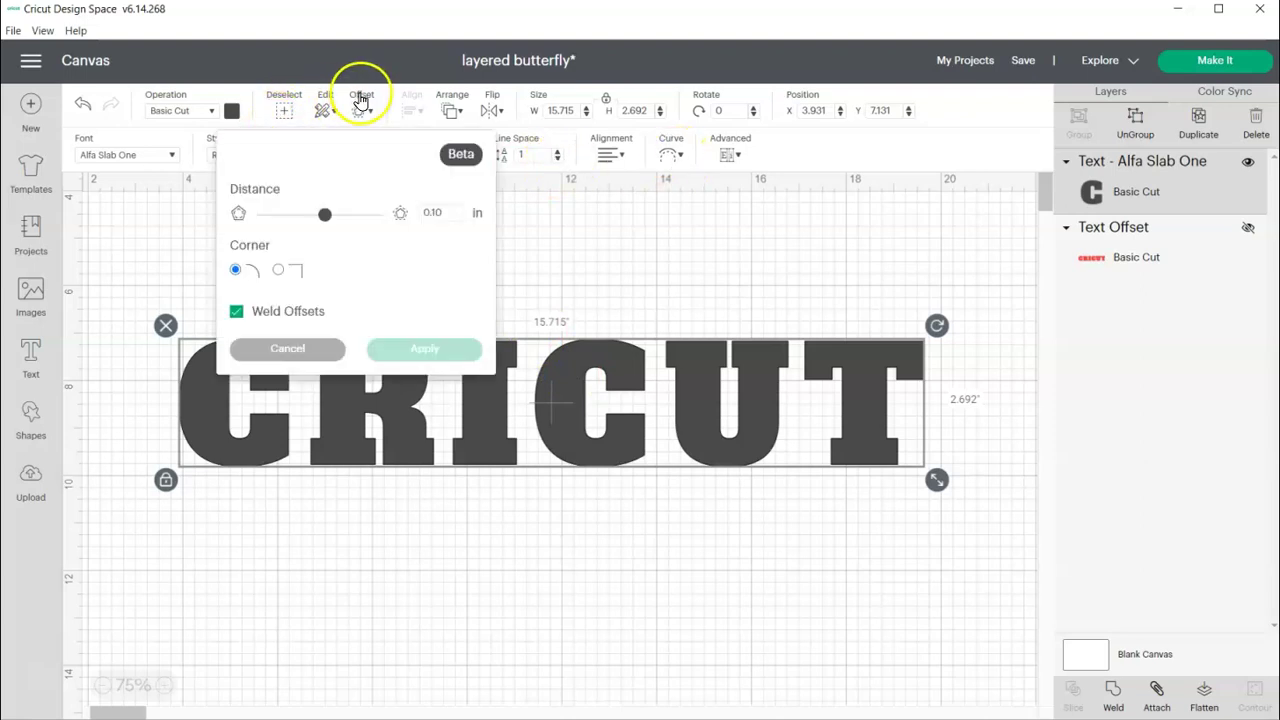
left_click(443, 211)
double_click(443, 210)
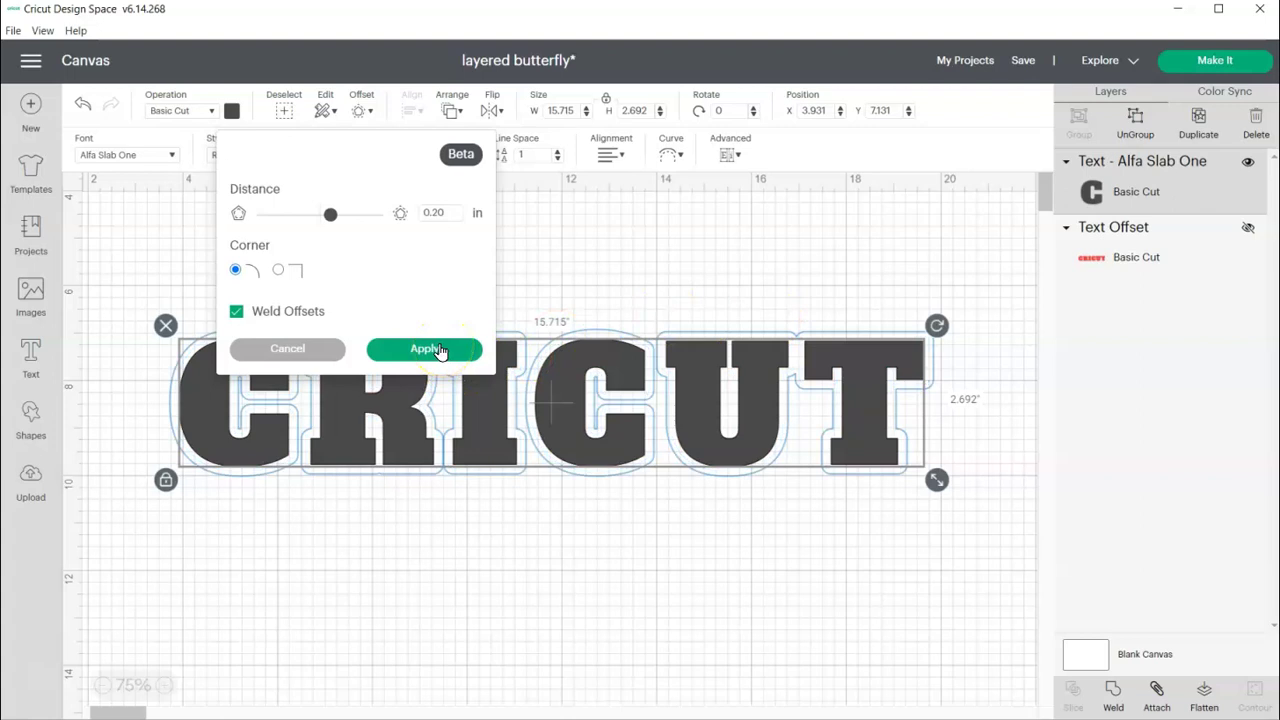
left_click(440, 350)
Weld the CRICUT word and its black offset into one shape, and undo both the weld and the offset
left_click_drag(123, 250, 1008, 547)
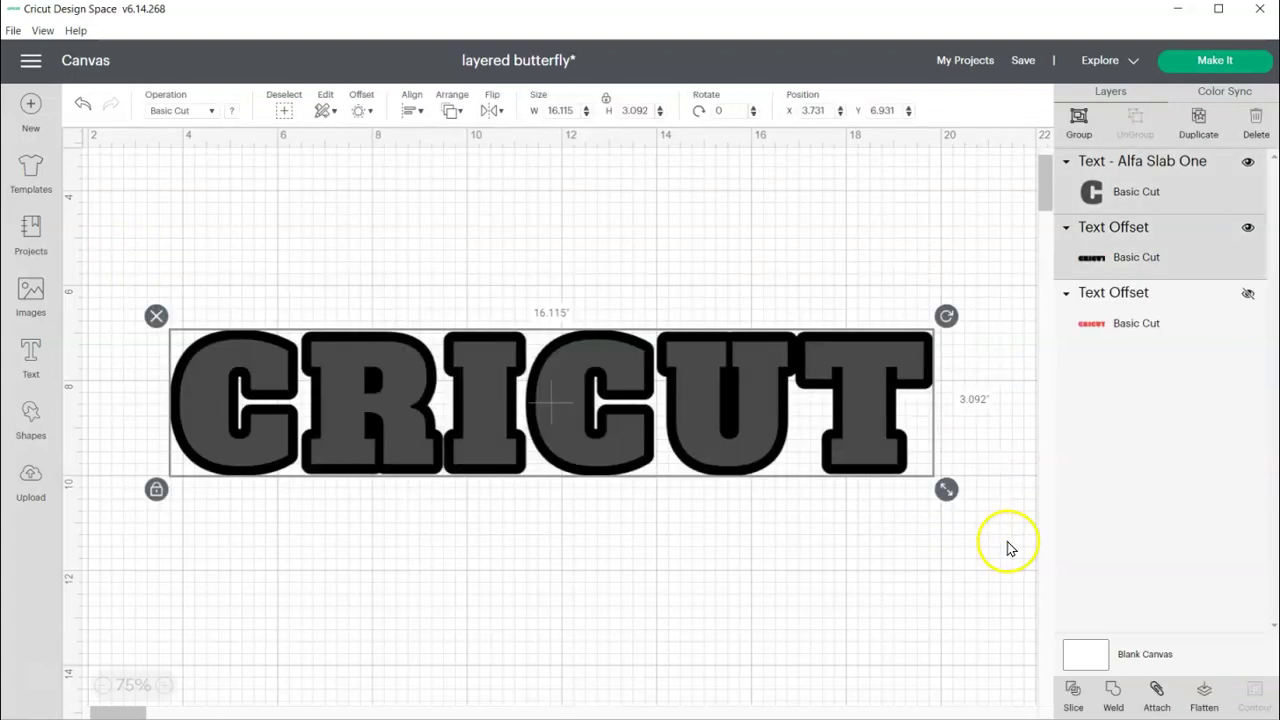
left_click(1112, 692)
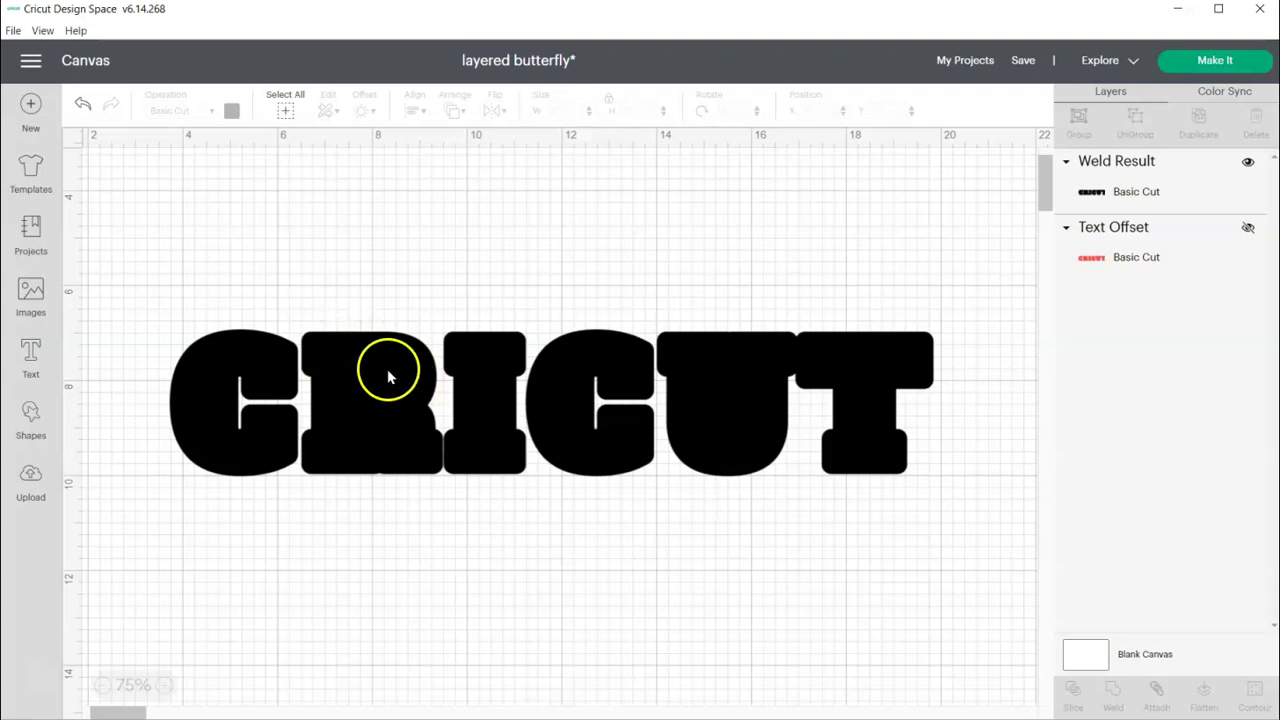
left_click(80, 106)
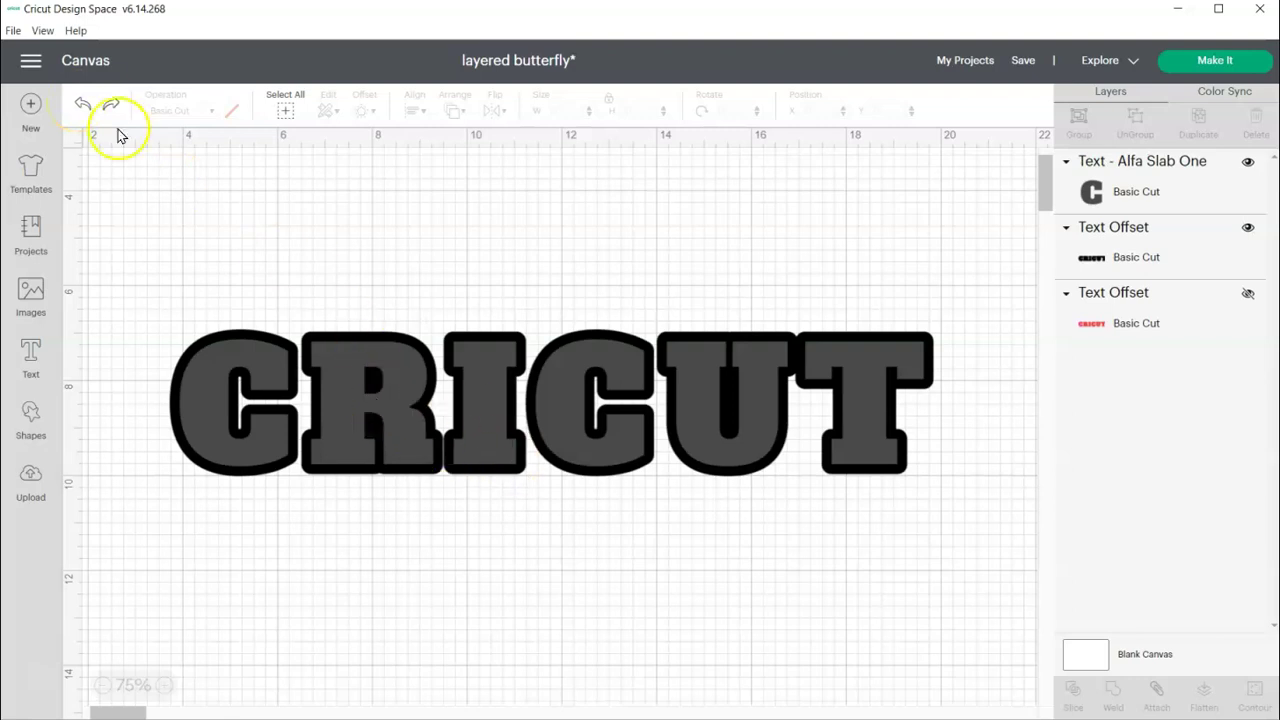
left_click(82, 106)
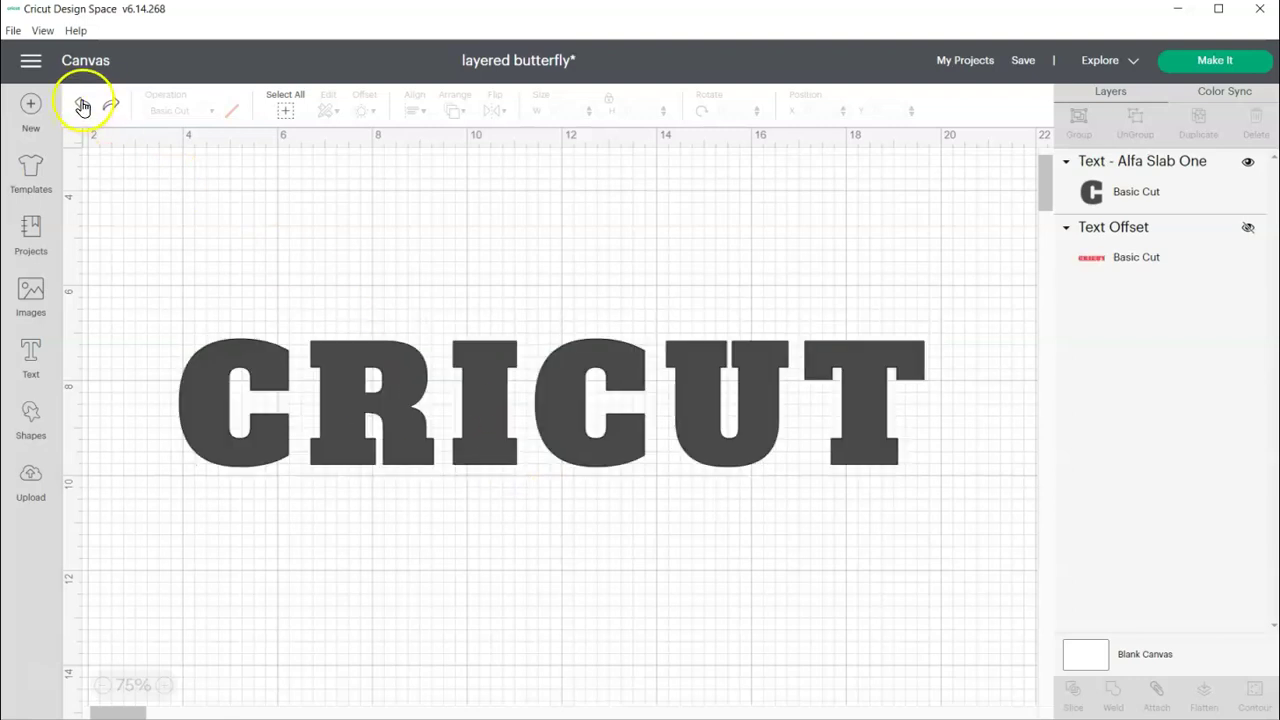
Create a new welded offset around the CRICUT word with the distance reduced to 0.10 in
left_click(345, 428)
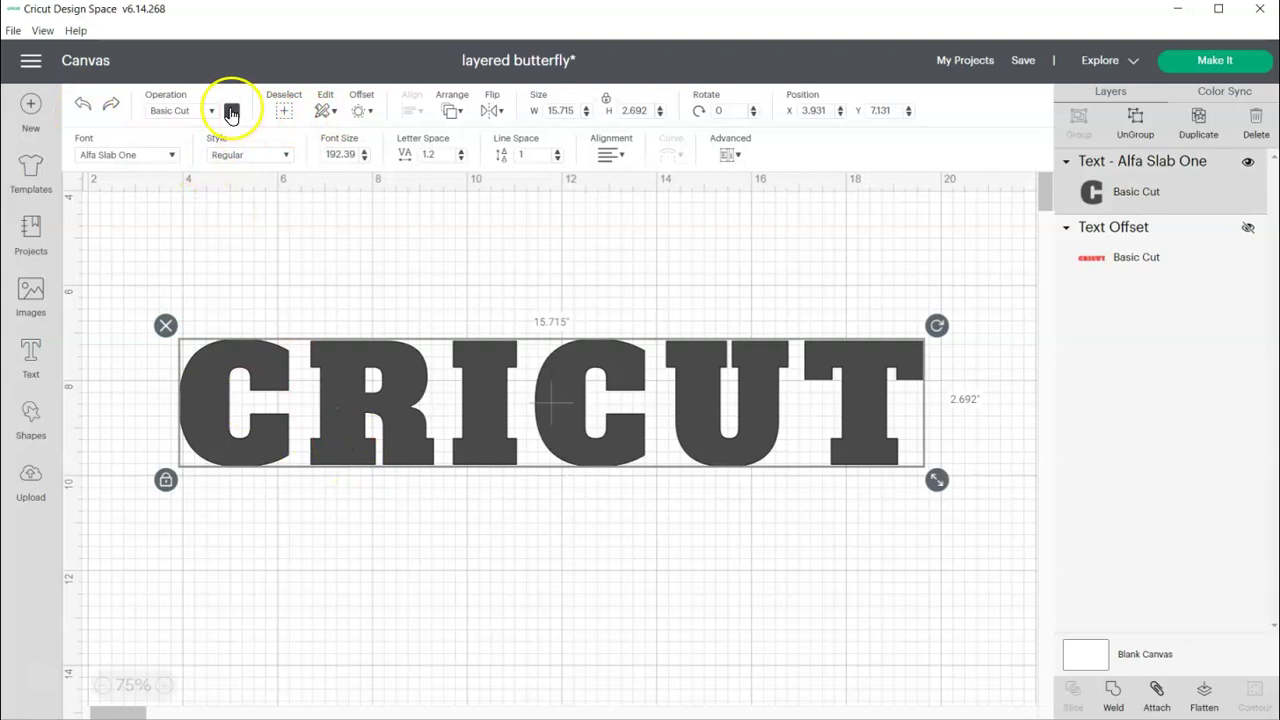
left_click(360, 108)
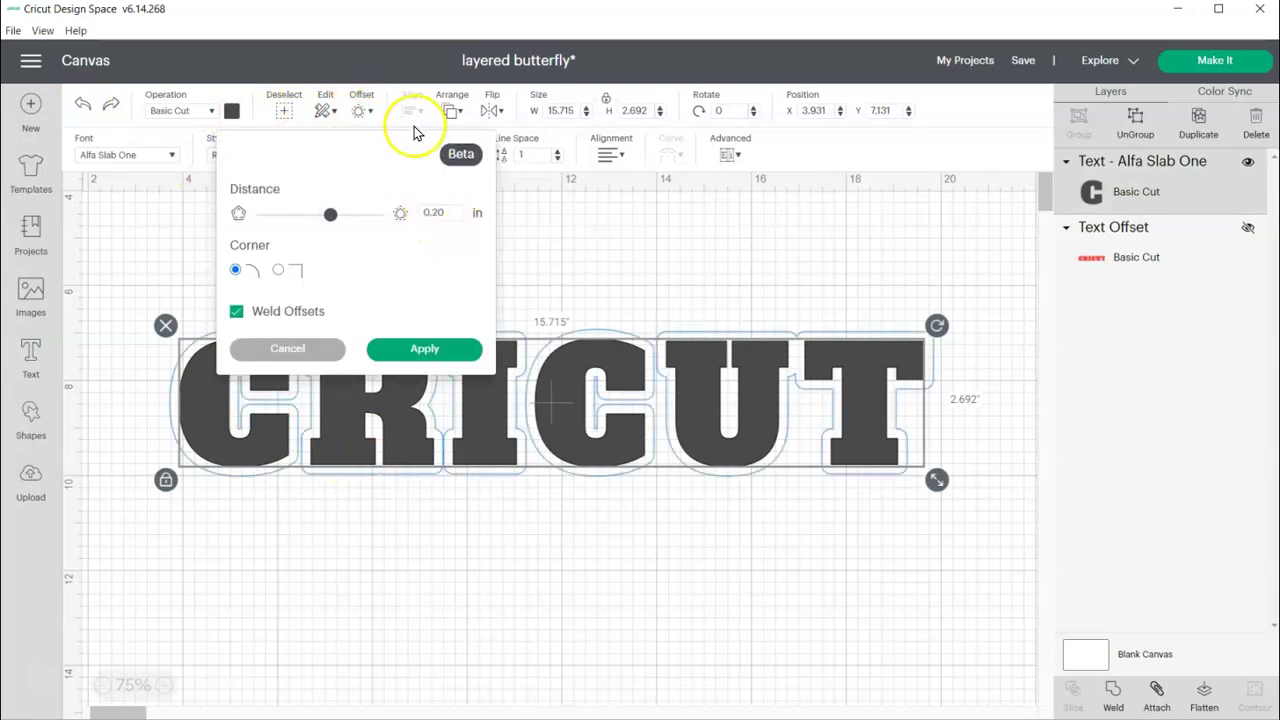
double_click(440, 213)
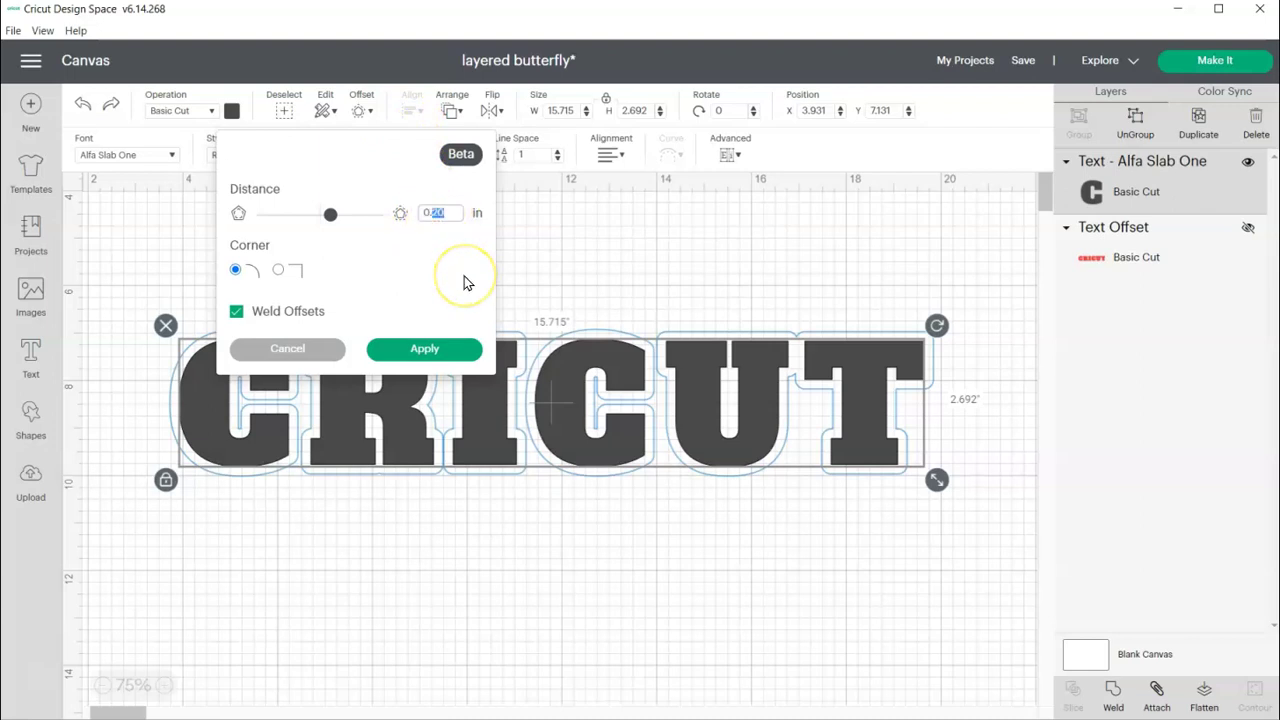
type("0.10")
key("Return")
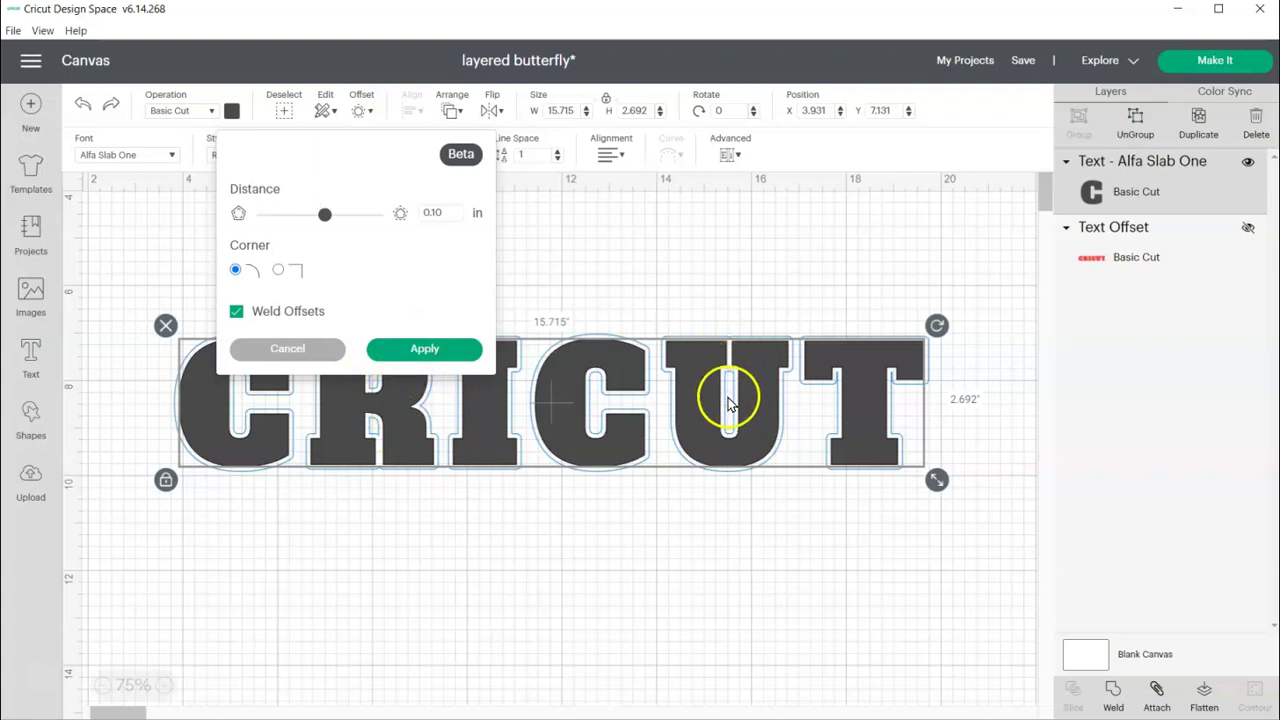
left_click(425, 349)
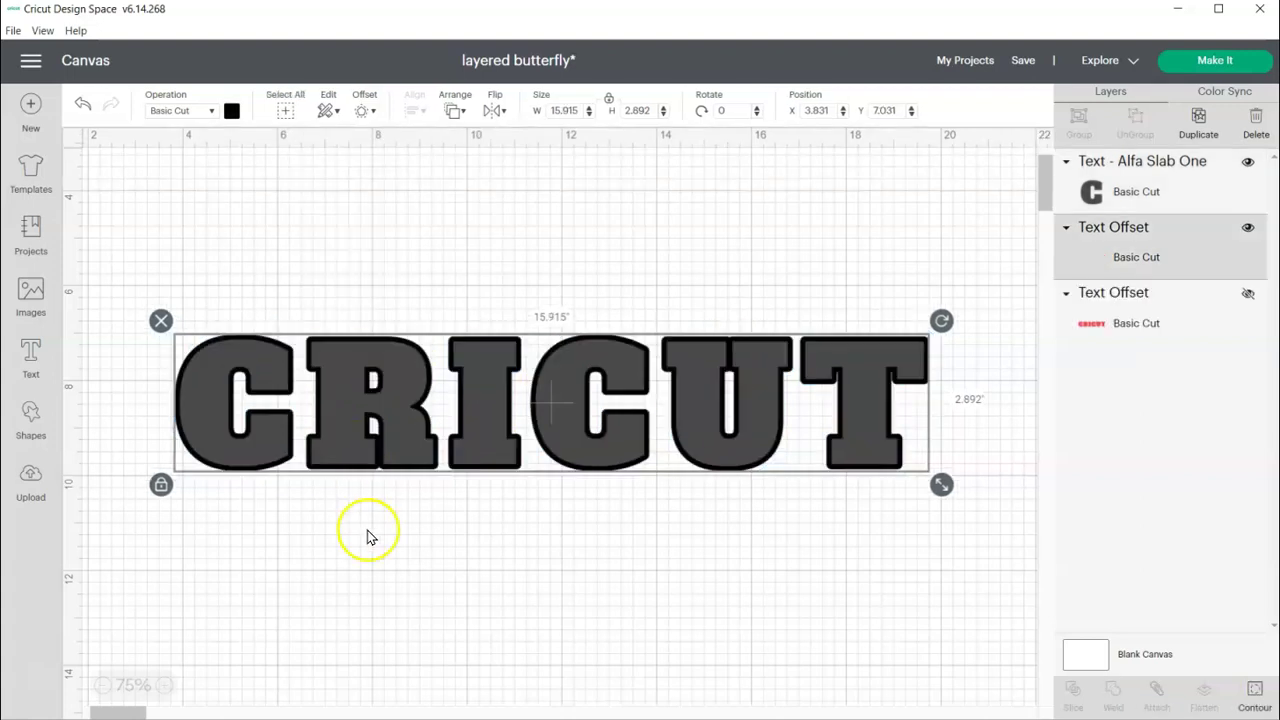
Weld the CRICUT word with its 0.10 in black offset, and undo the weld and that offset
left_click_drag(130, 267, 966, 550)
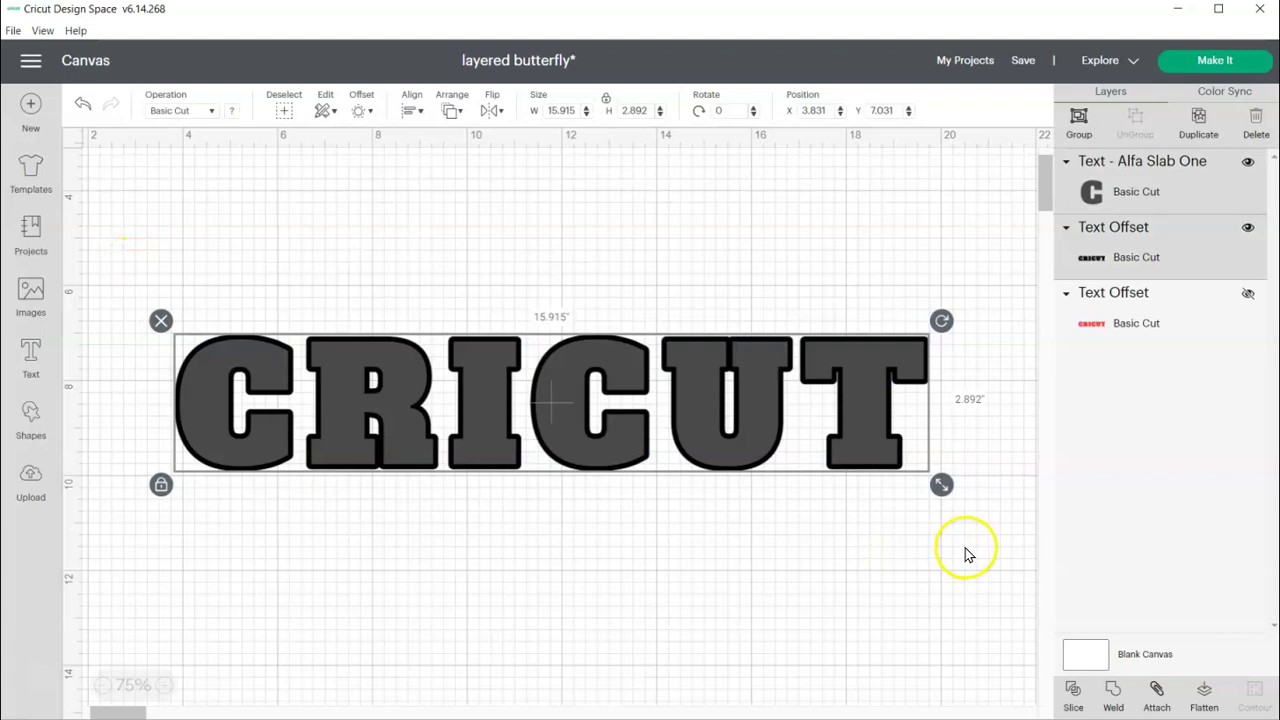
left_click(1114, 694)
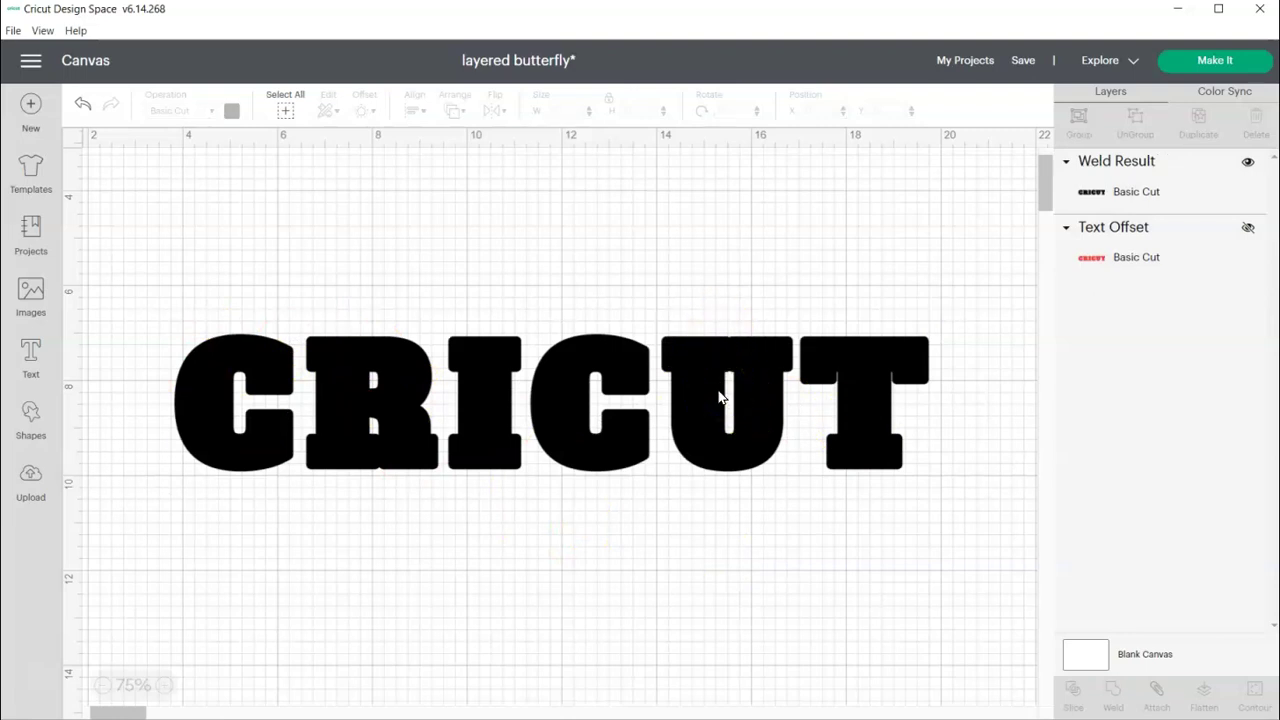
left_click(80, 107)
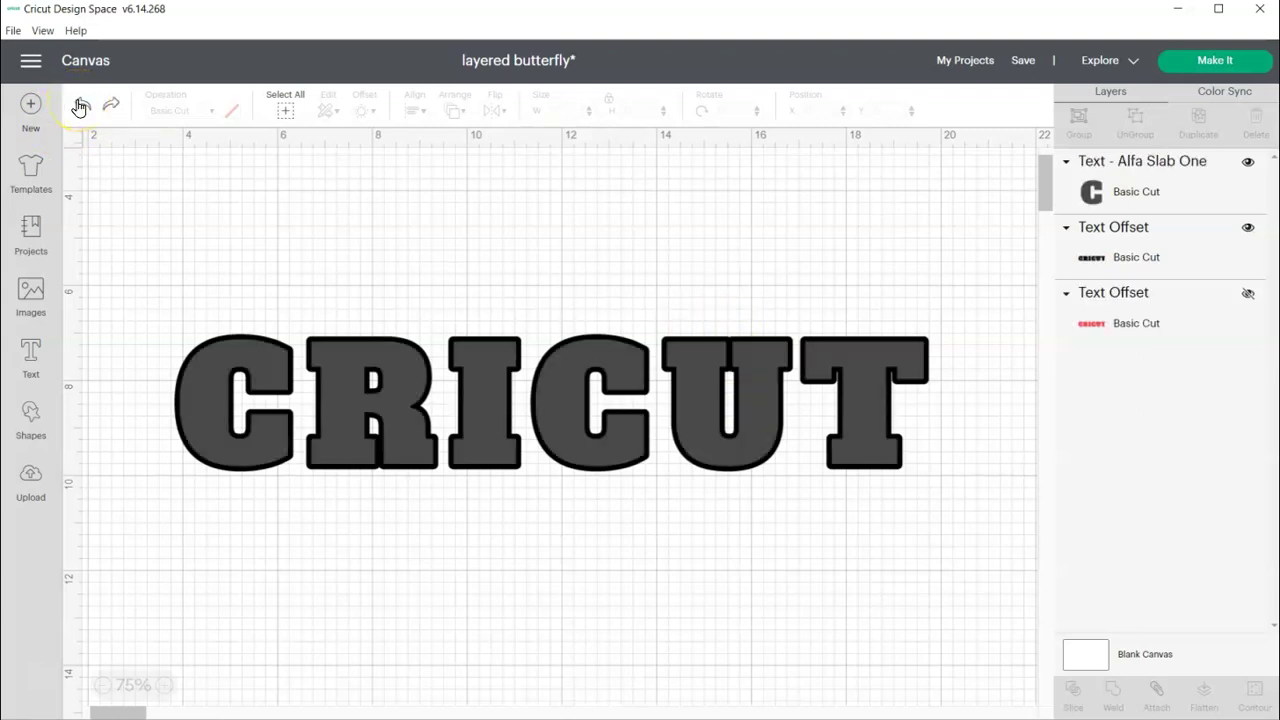
left_click(80, 107)
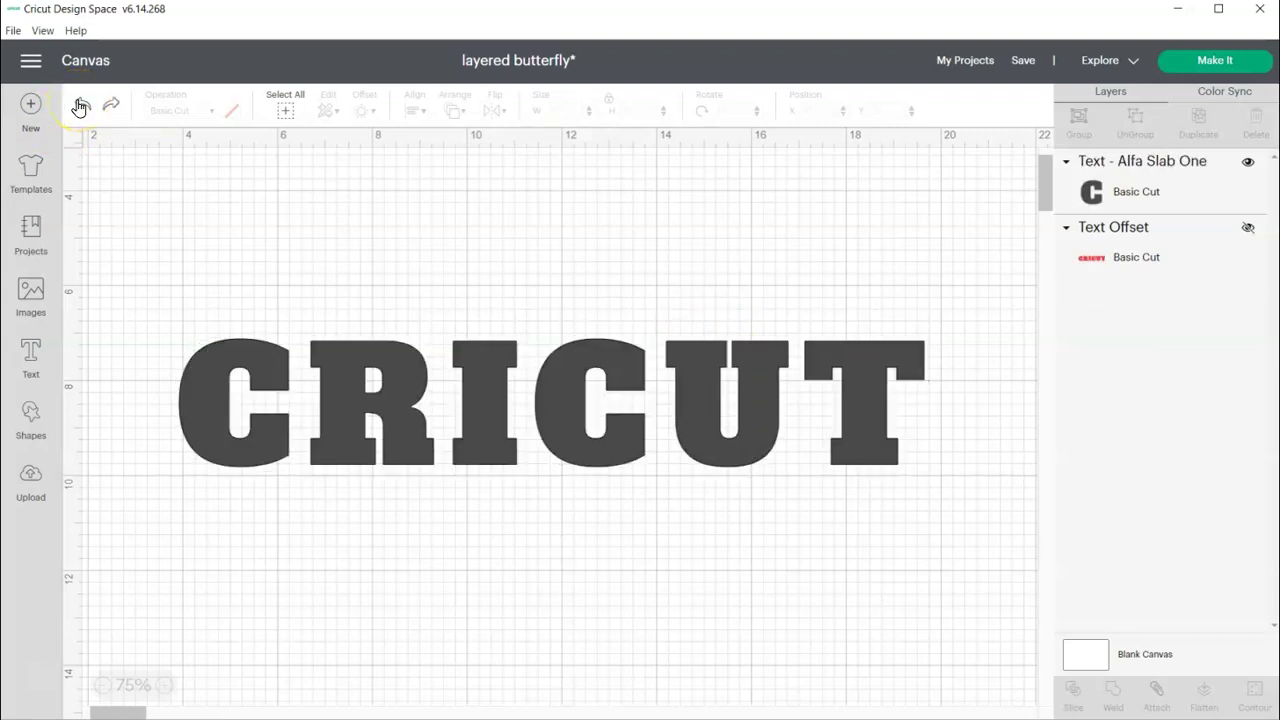
Move the CRICUT word up to about X 4, Y 6.1 in and add a star about 3.3 in wide below it
left_click(705, 365)
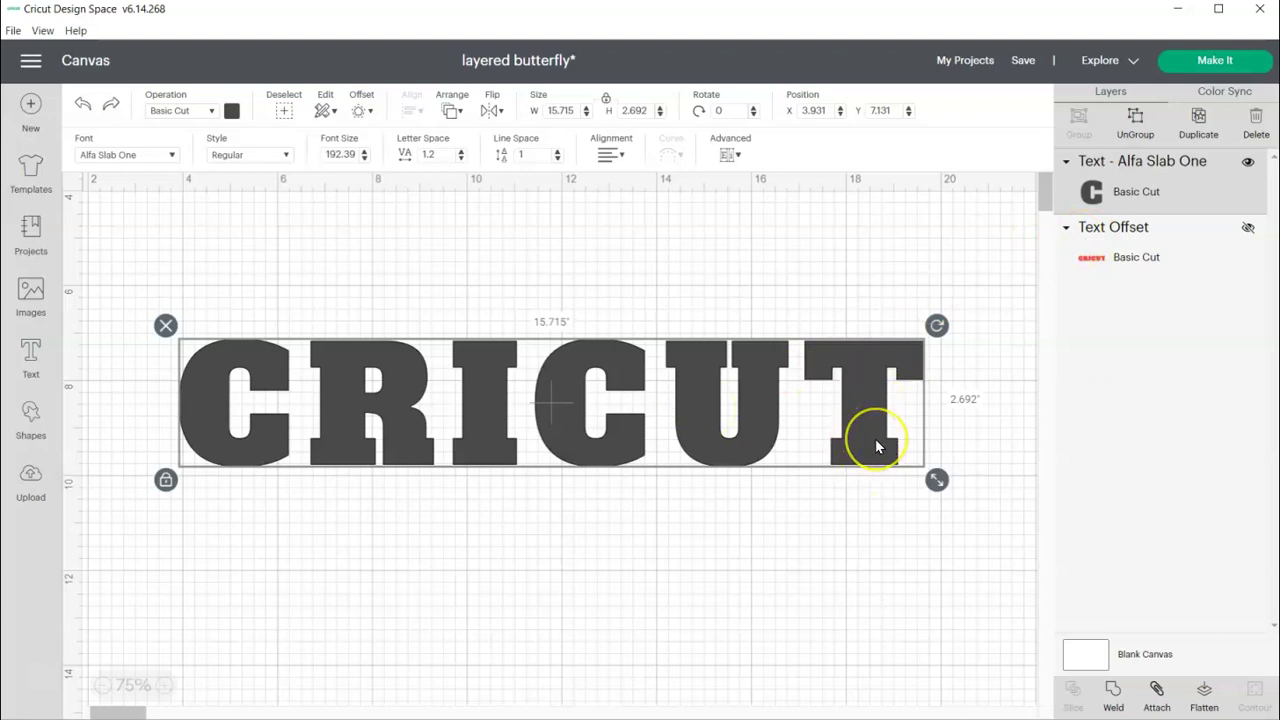
left_click_drag(876, 446, 874, 412)
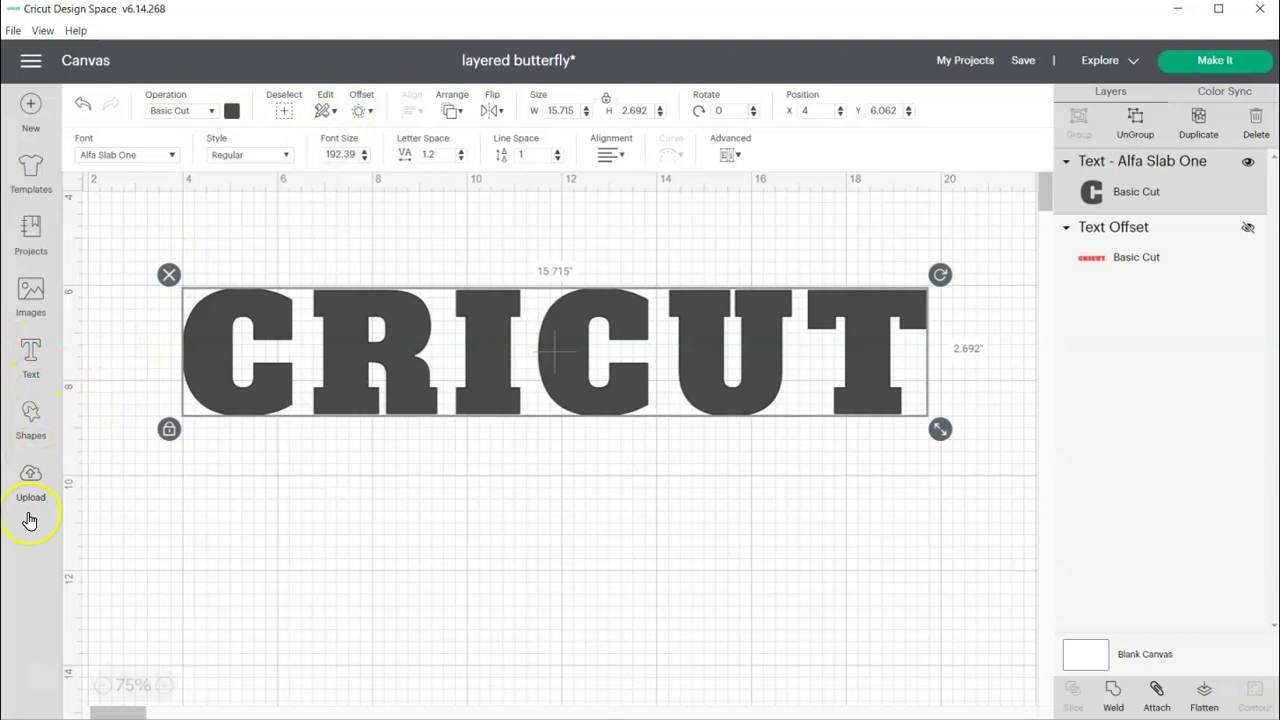
left_click(33, 419)
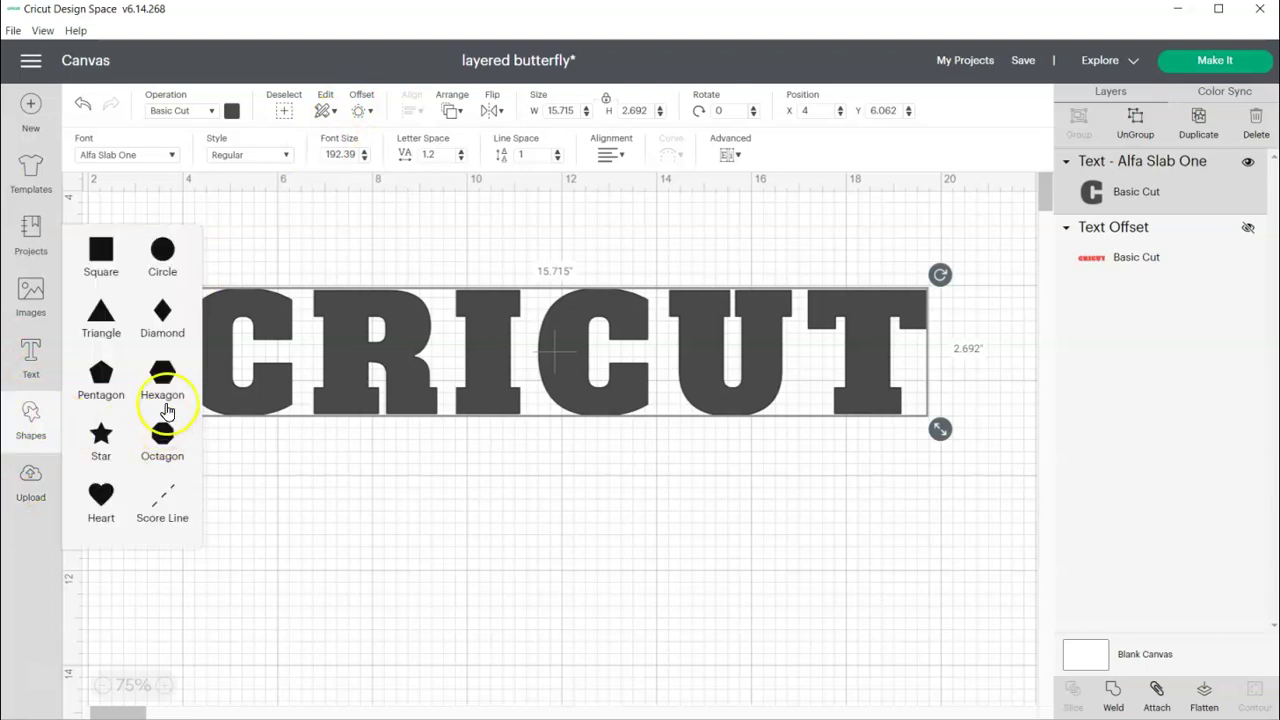
left_click(100, 432)
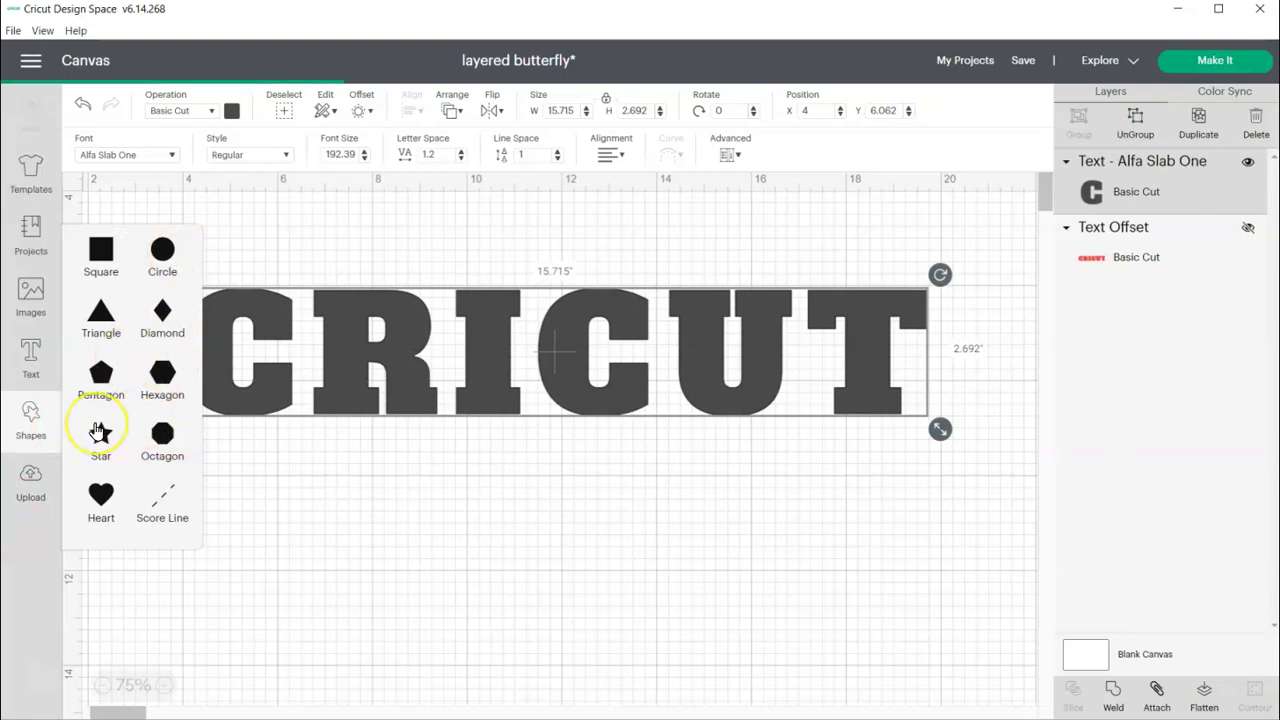
left_click_drag(214, 200, 529, 529)
Create a rounded-corner offset around the star at a distance of about 0.069 in
left_click(362, 110)
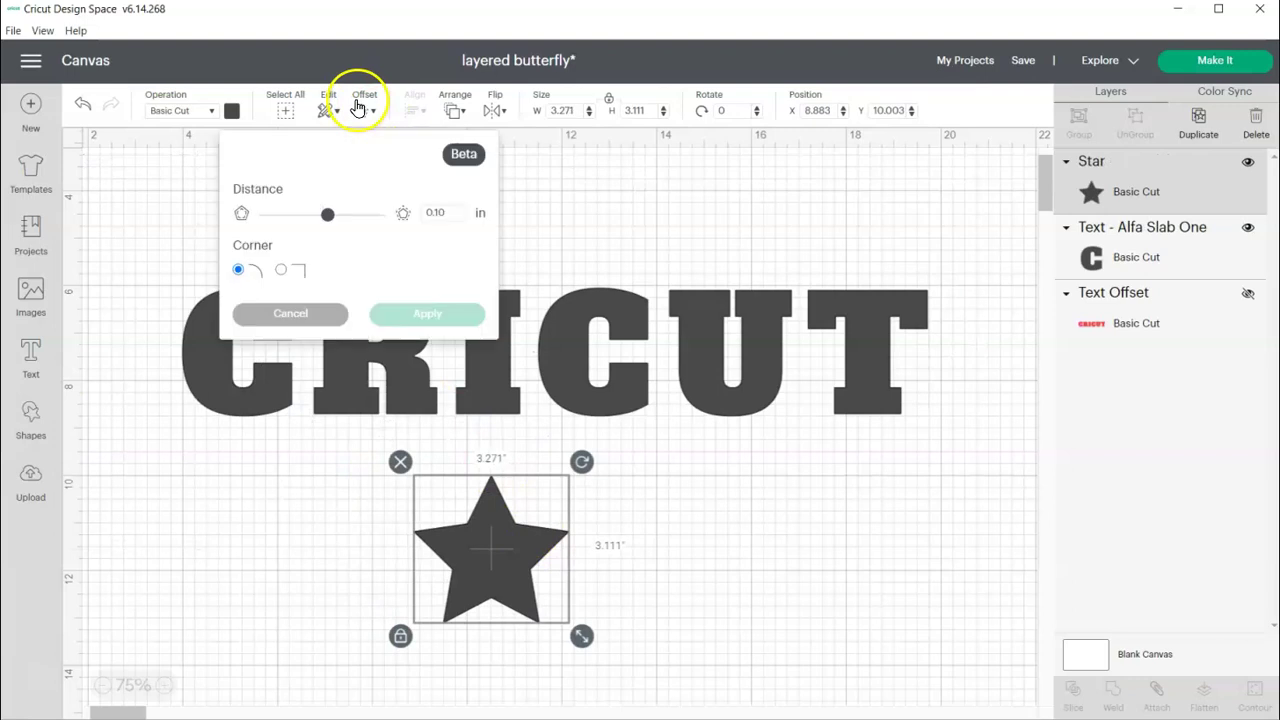
left_click_drag(327, 218, 332, 226)
left_click(457, 212)
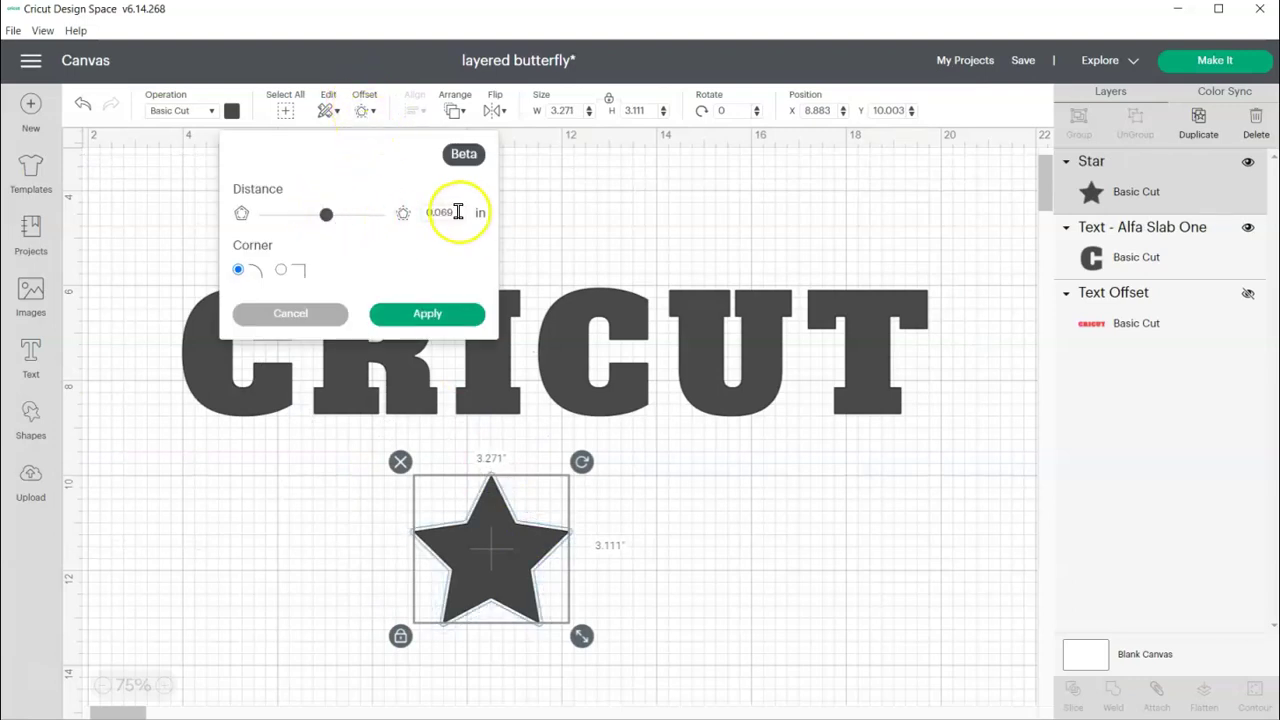
left_click(452, 316)
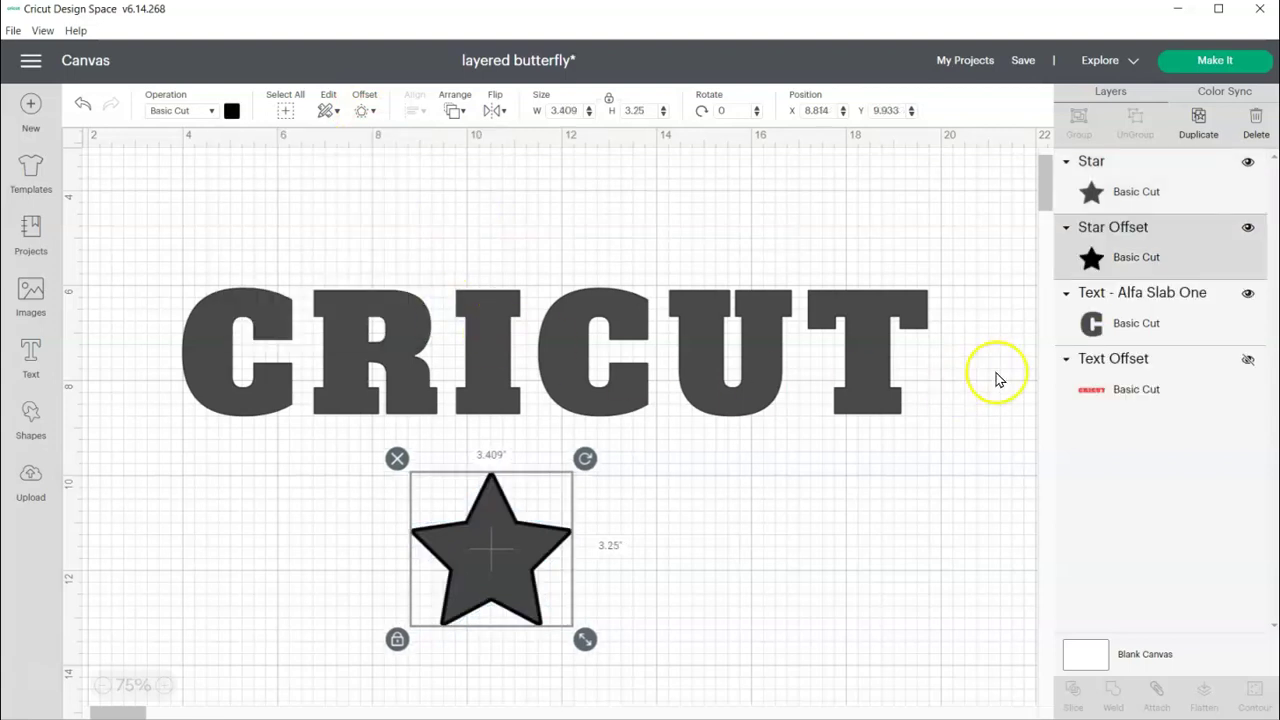
Colour the star's offset red and select the Star Offset layer
left_click(231, 111)
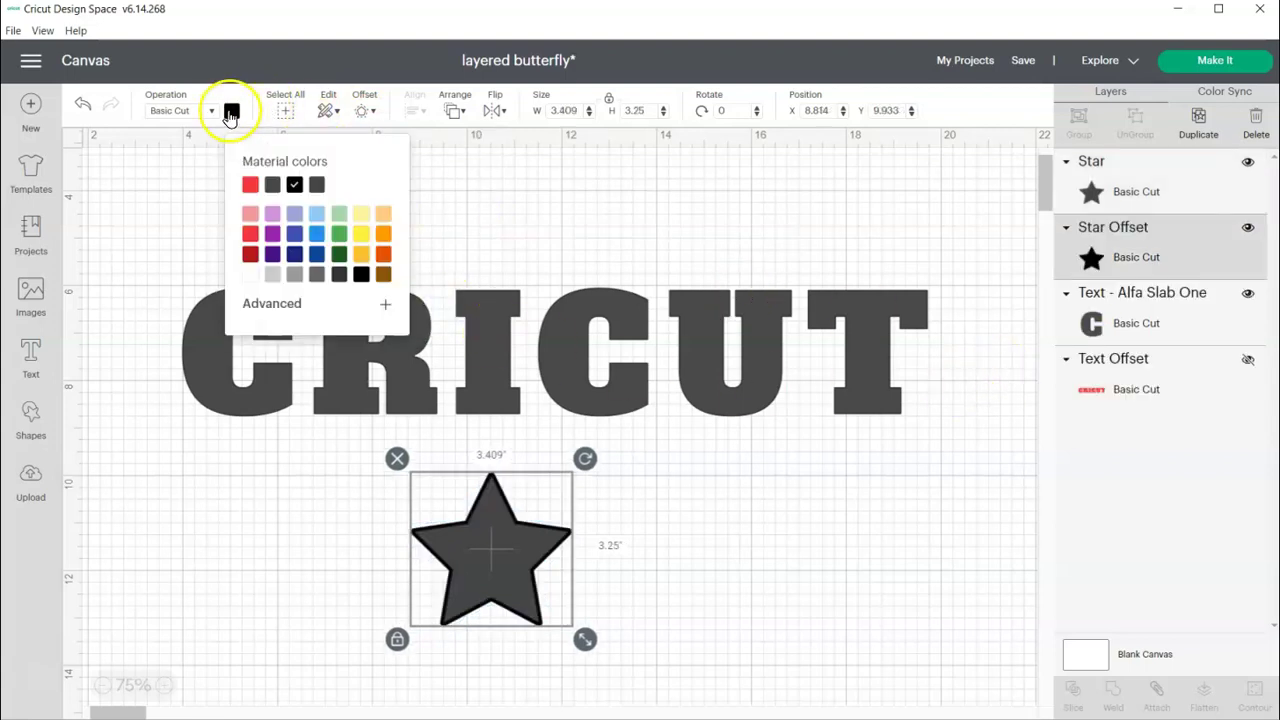
left_click(250, 184)
left_click(718, 560)
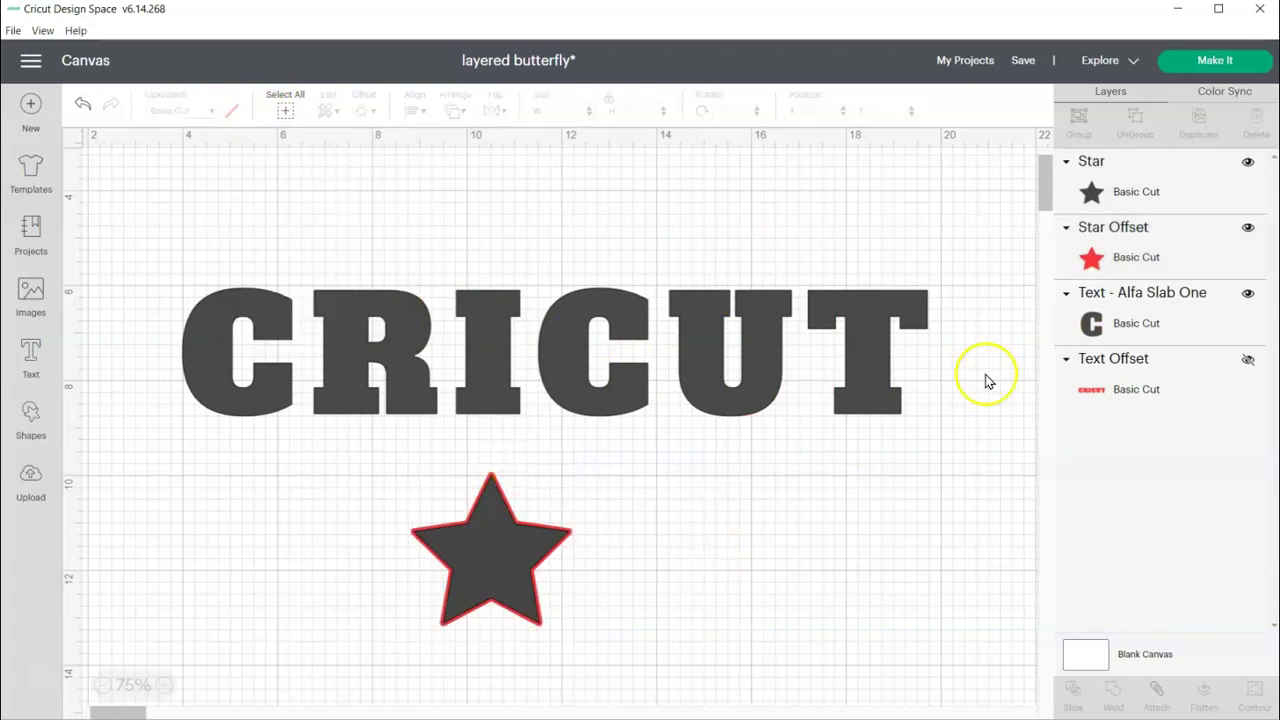
left_click(1130, 257)
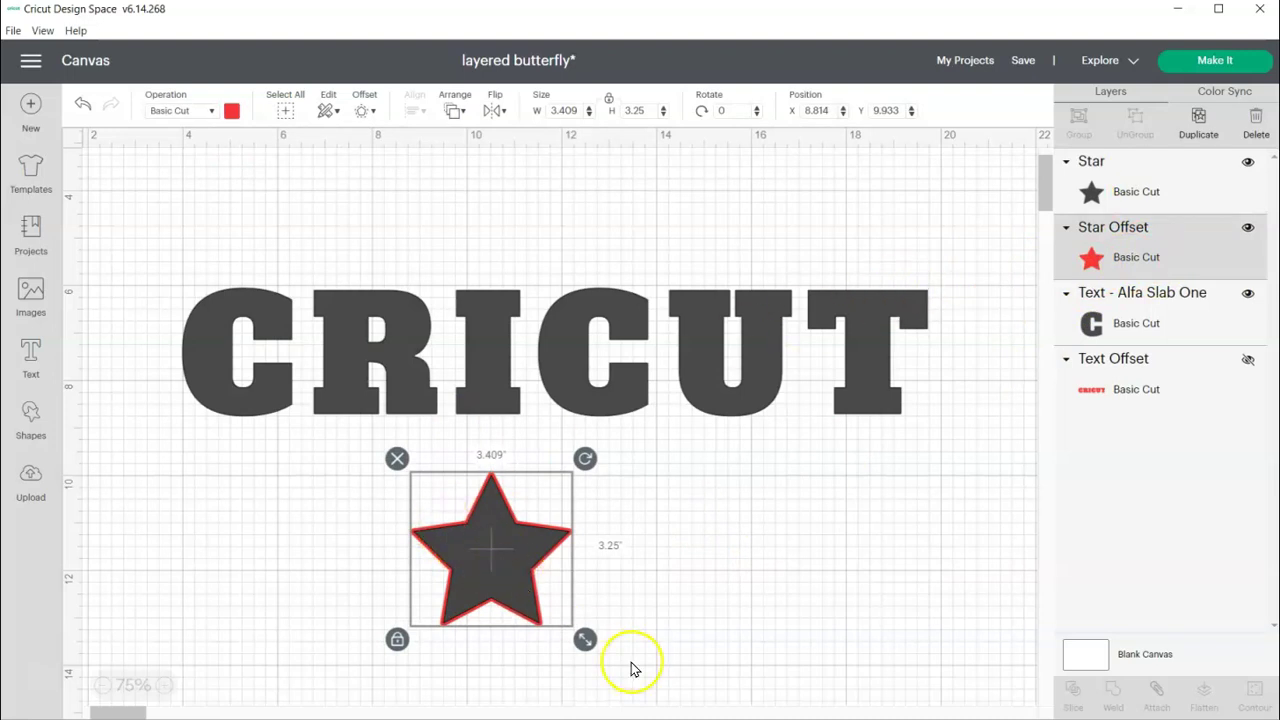
Slice the star with its red offset and pull the resulting red outline aside to about X 4.8, Y 9.7 in
left_click_drag(634, 684, 363, 457)
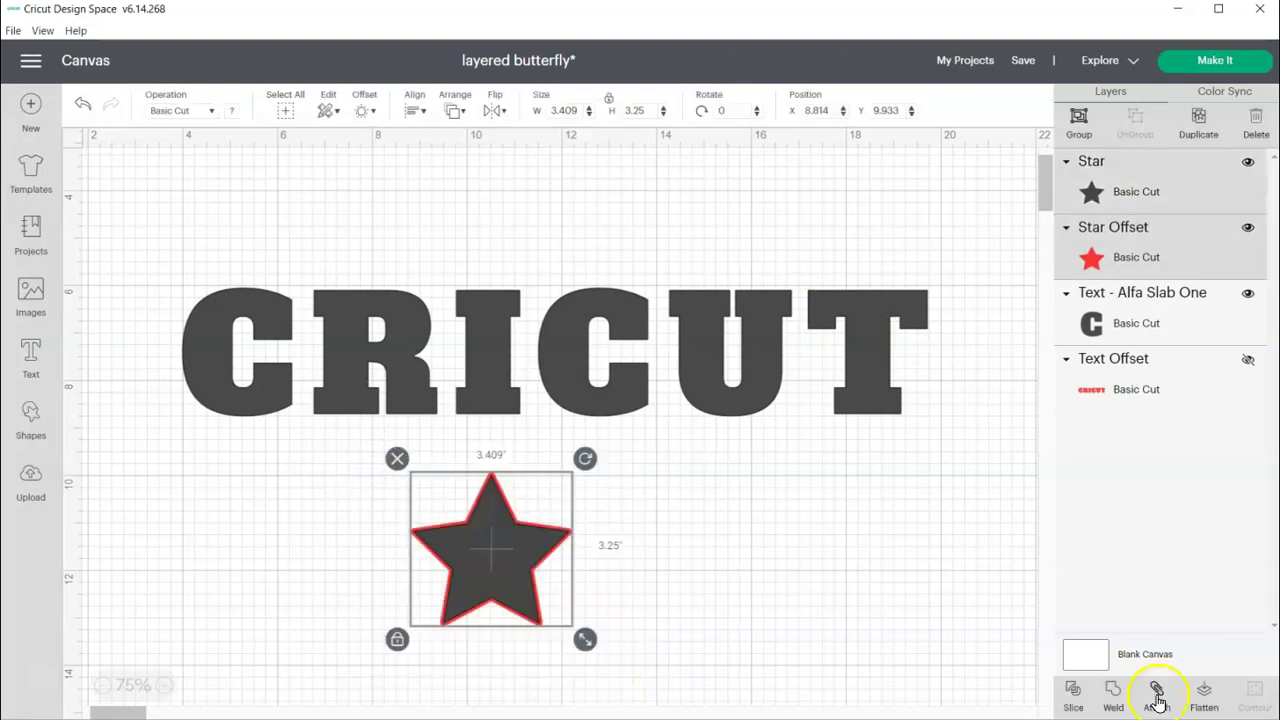
left_click(1072, 692)
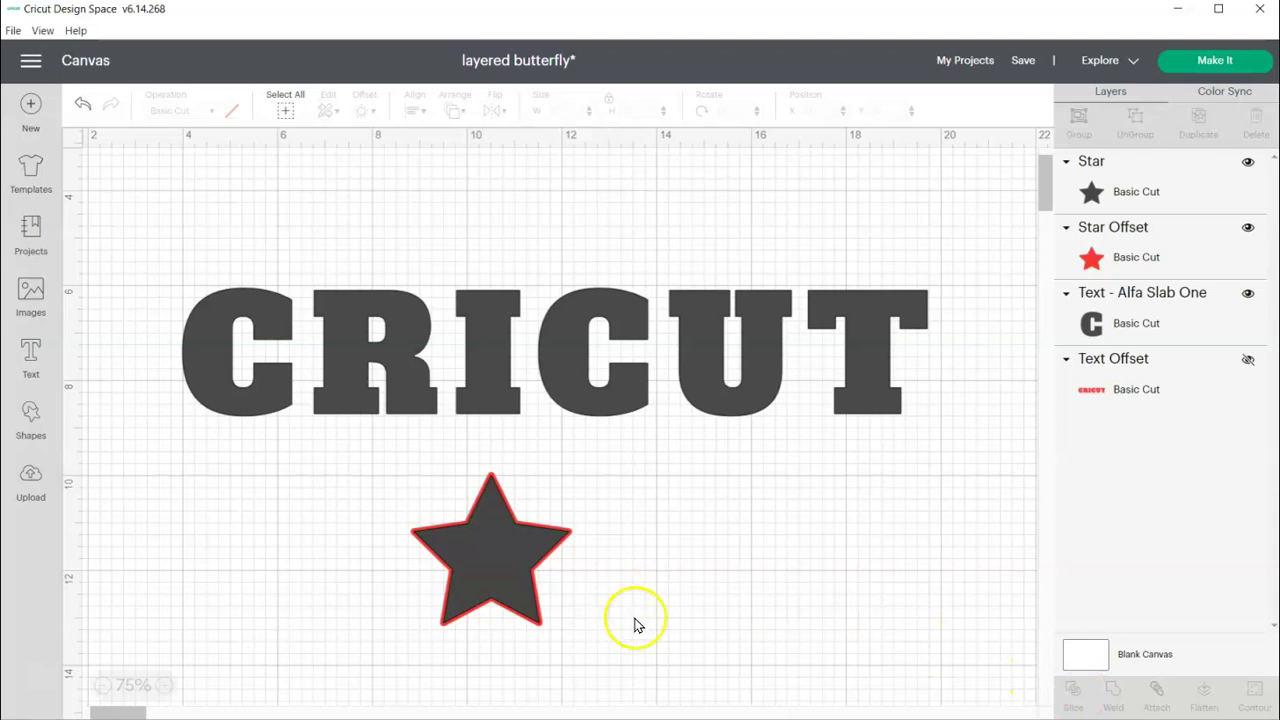
left_click_drag(483, 554, 310, 541)
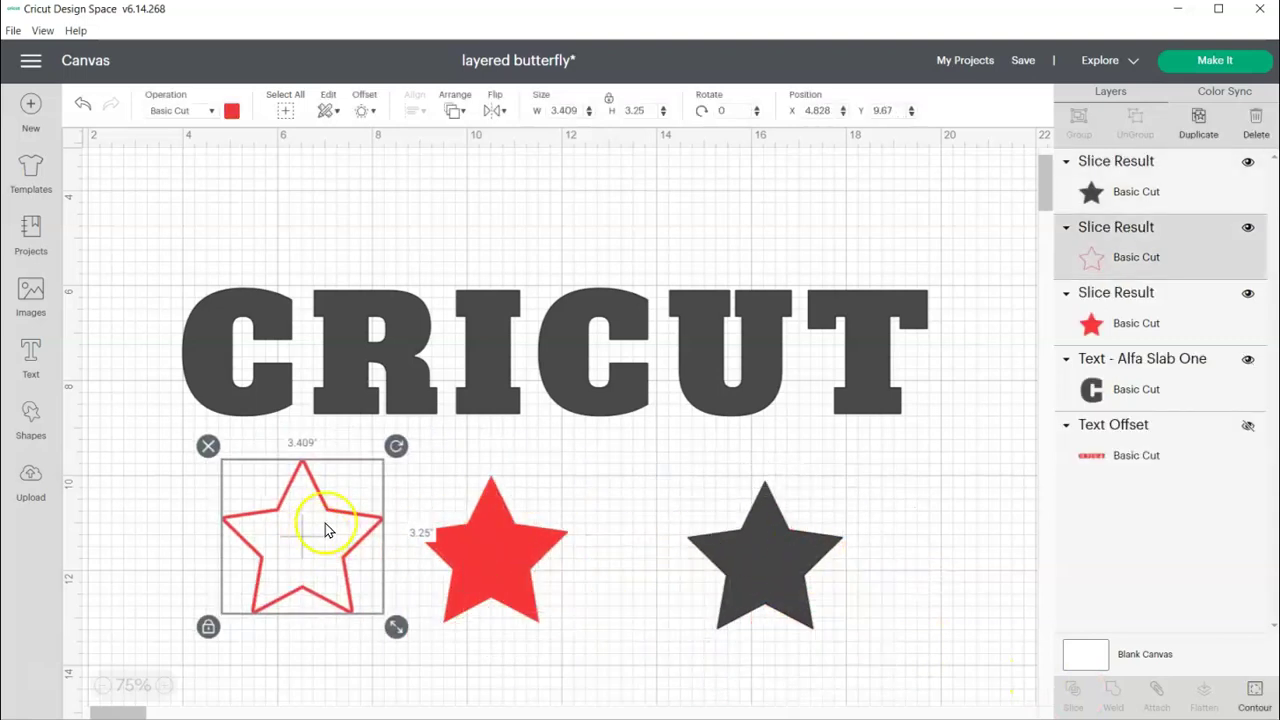
Delete the solid red and dark star slice pieces and move the red star outline to about X 4.9, Y 10.8 in
left_click_drag(508, 546, 694, 537)
left_click_drag(523, 446, 864, 644)
left_click(597, 468)
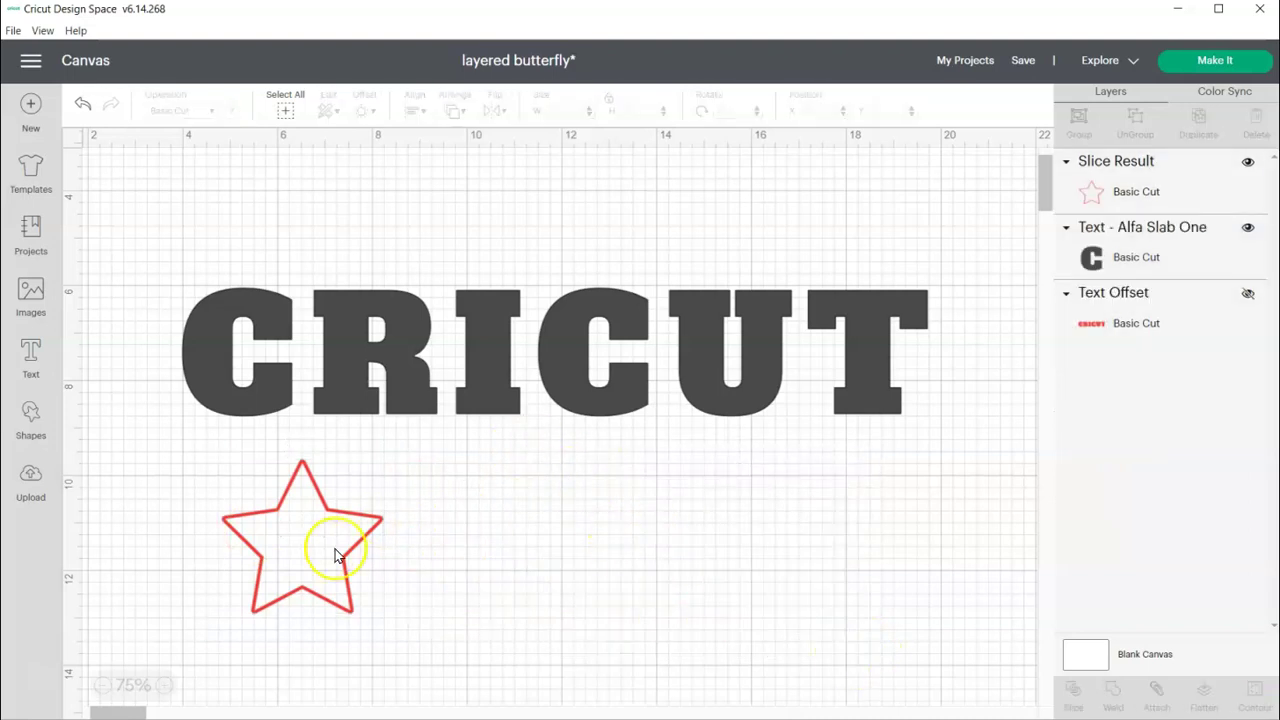
left_click_drag(362, 520, 366, 571)
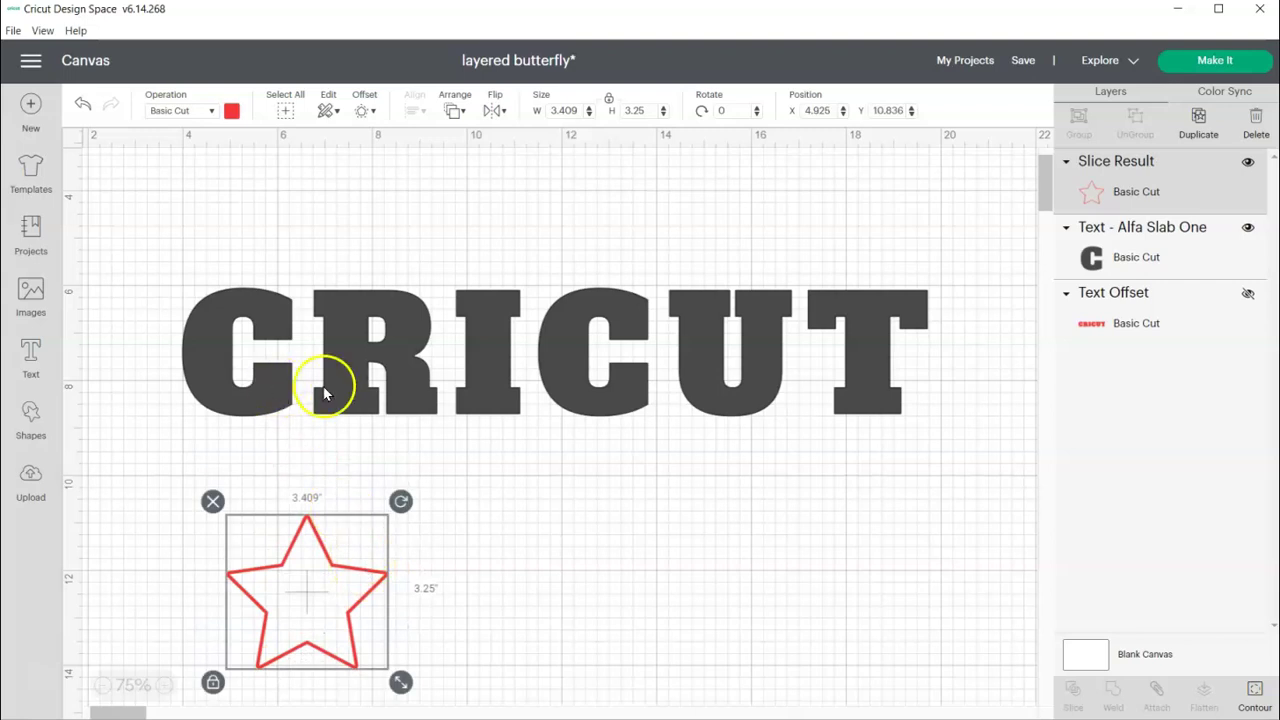
Create a rounded-corner, welded offset around the CRICUT word at a distance of about 0.097 in
left_click(356, 364)
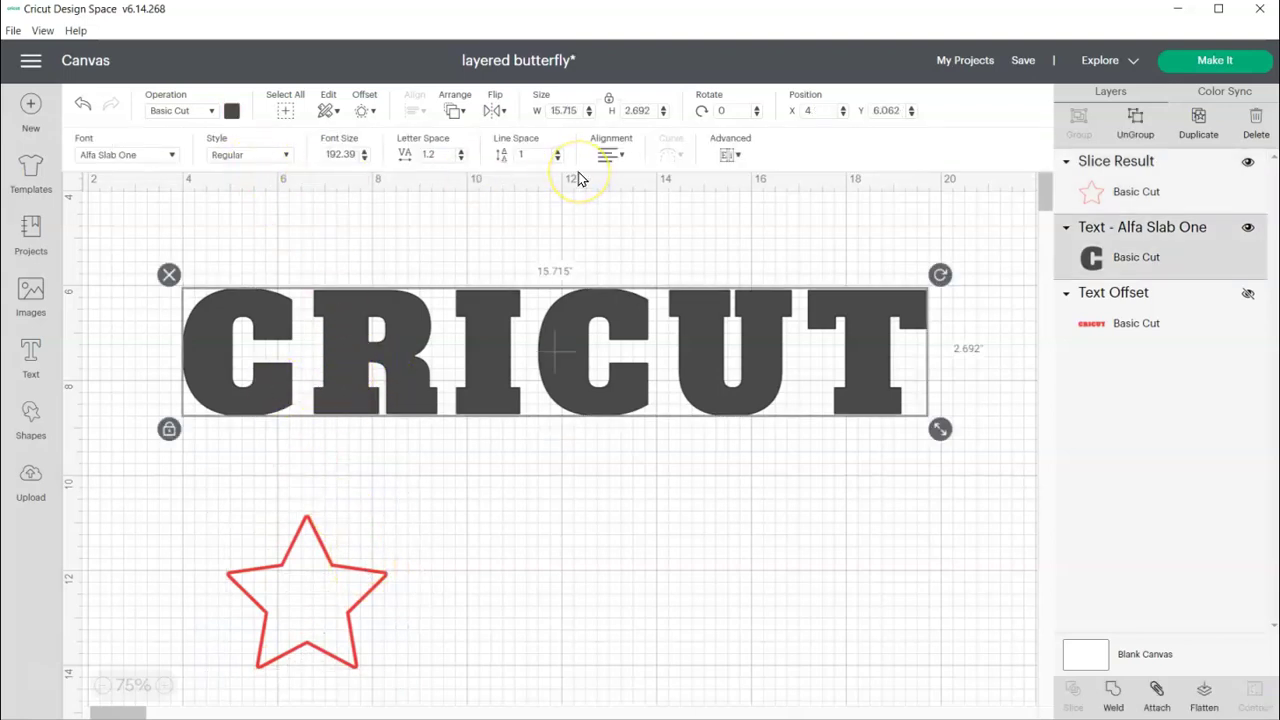
left_click(363, 110)
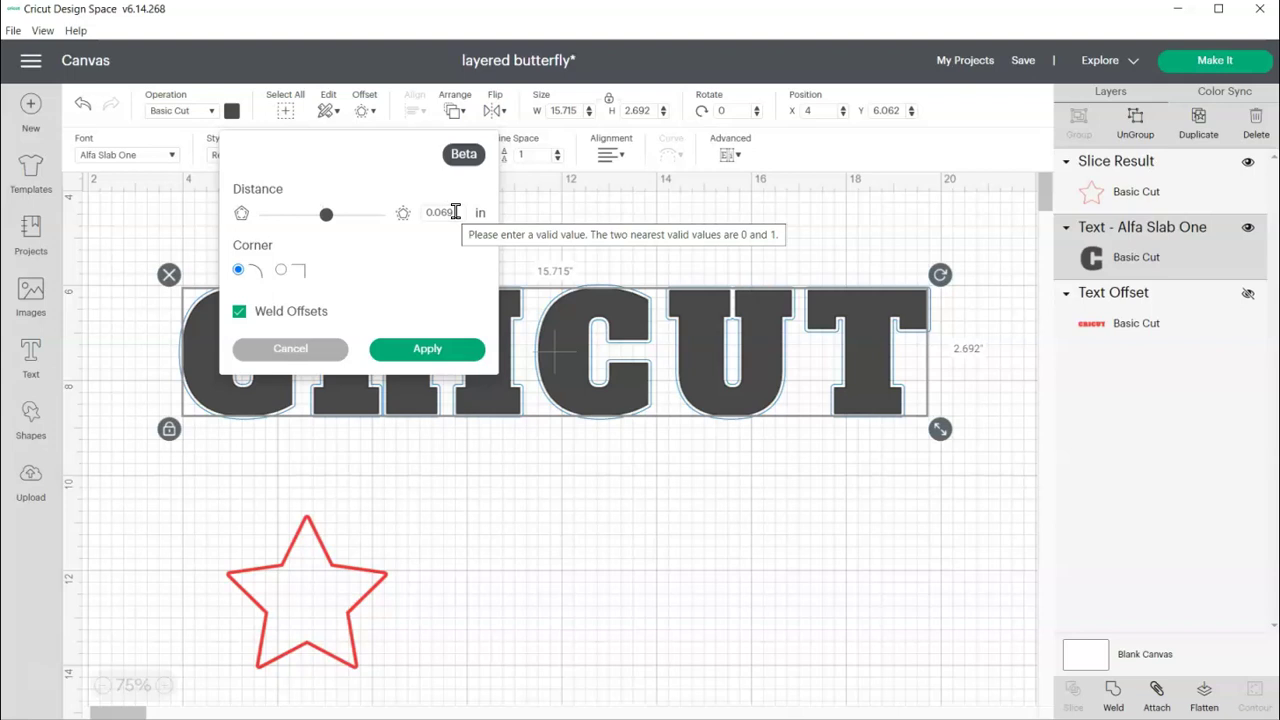
left_click_drag(455, 212, 441, 212)
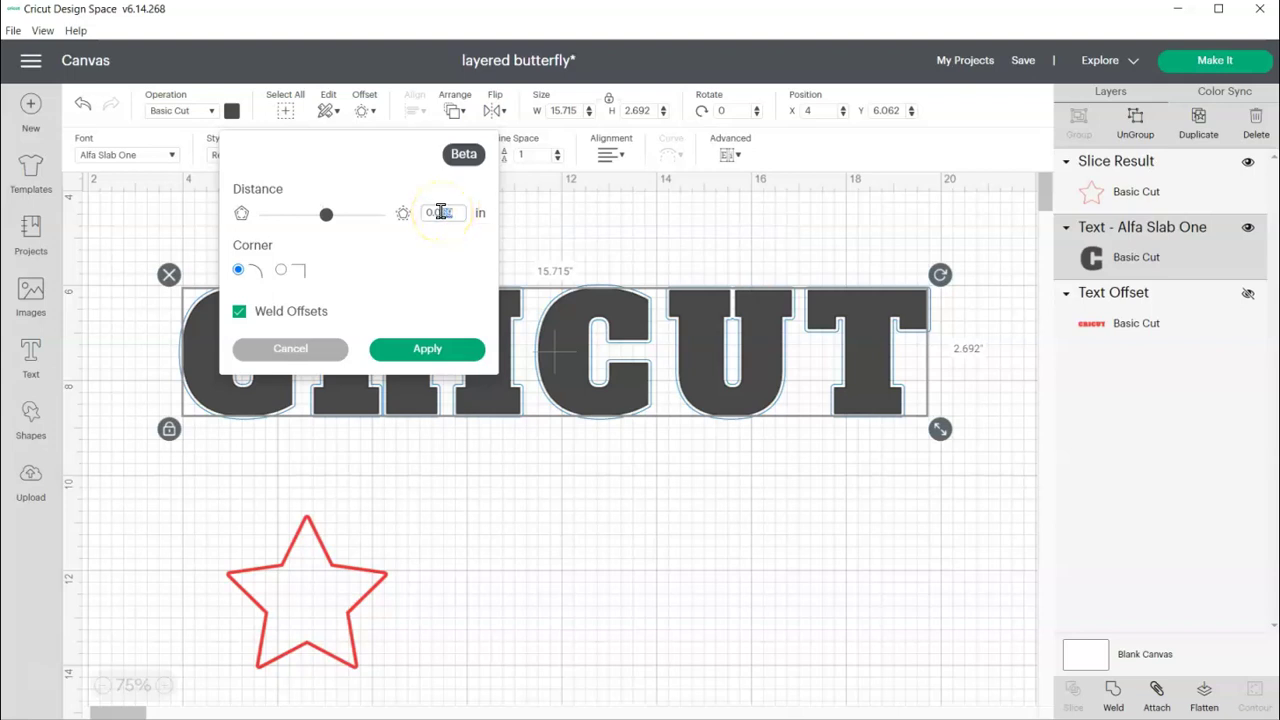
type("1")
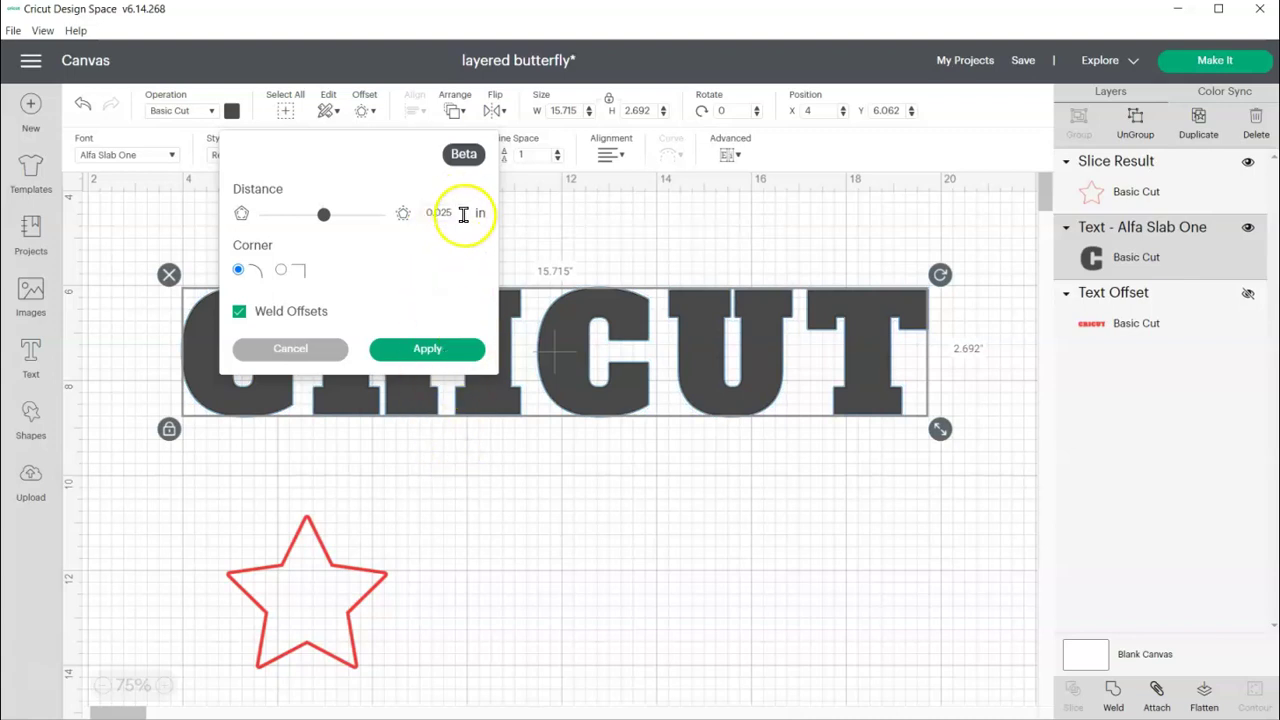
left_click_drag(323, 217, 328, 216)
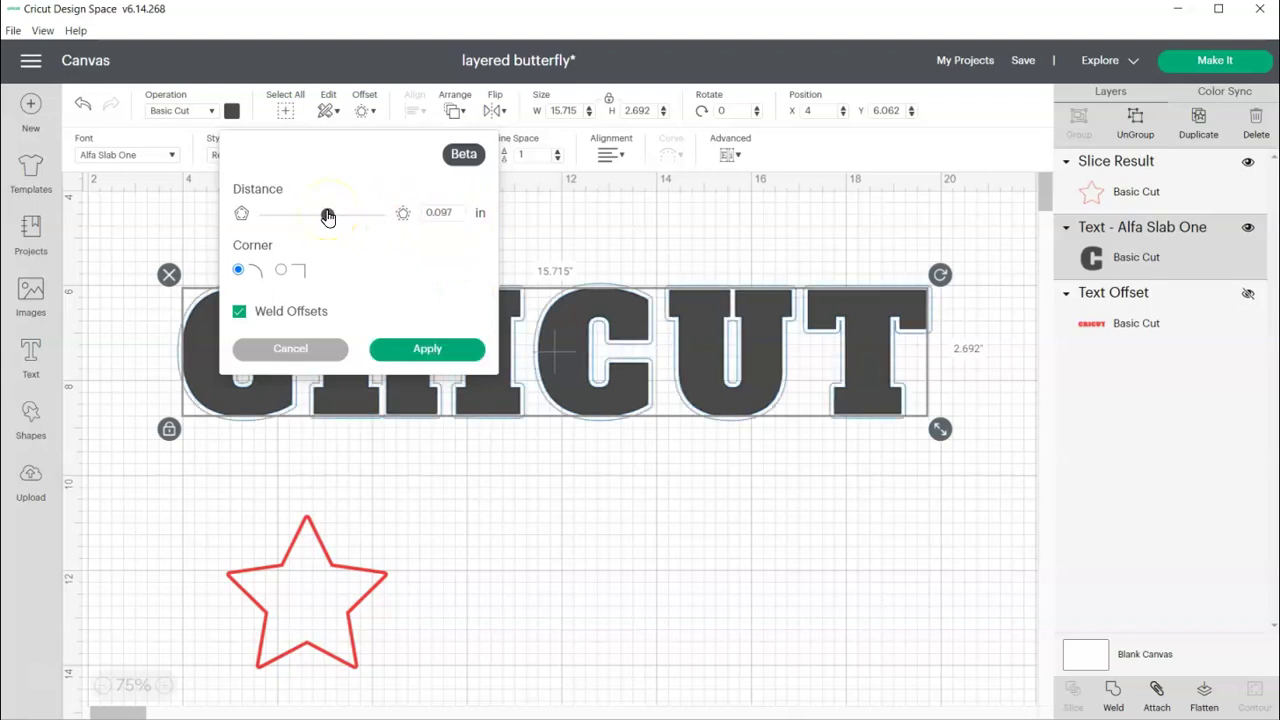
left_click(424, 350)
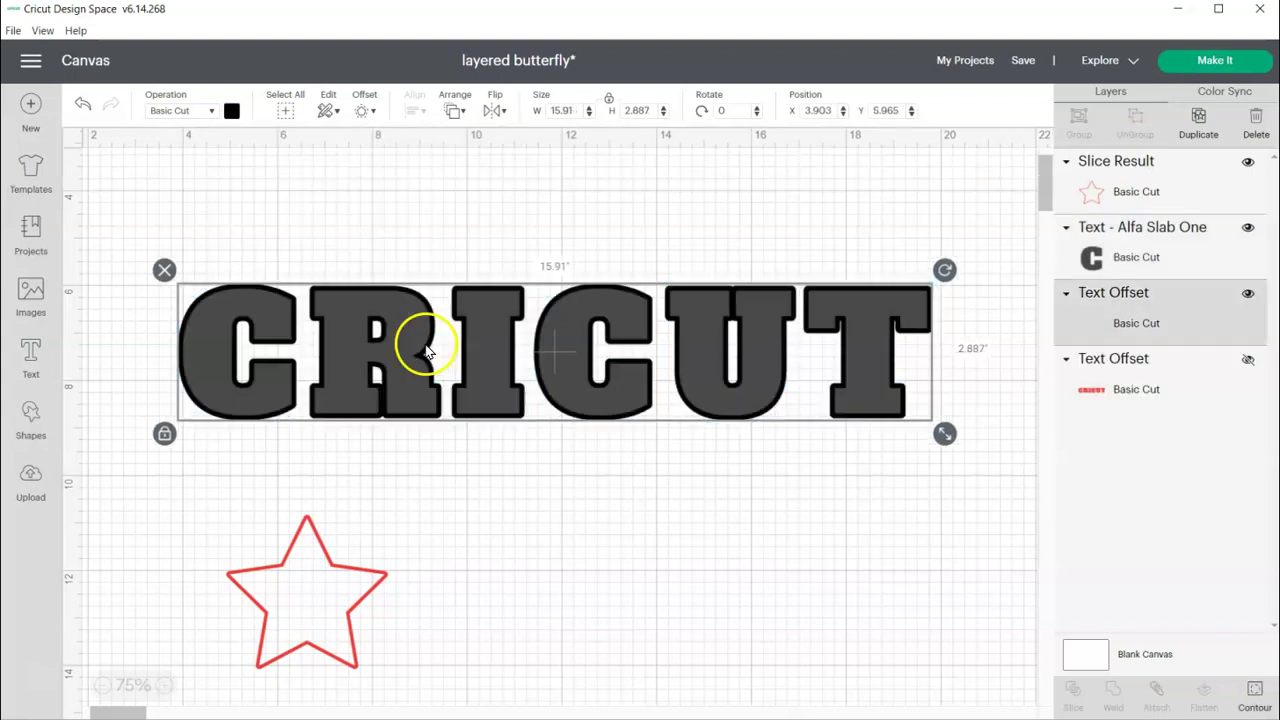
Slice the CRICUT word with its black offset and move the dark grey slice piece down below the word
left_click_drag(134, 210, 980, 472)
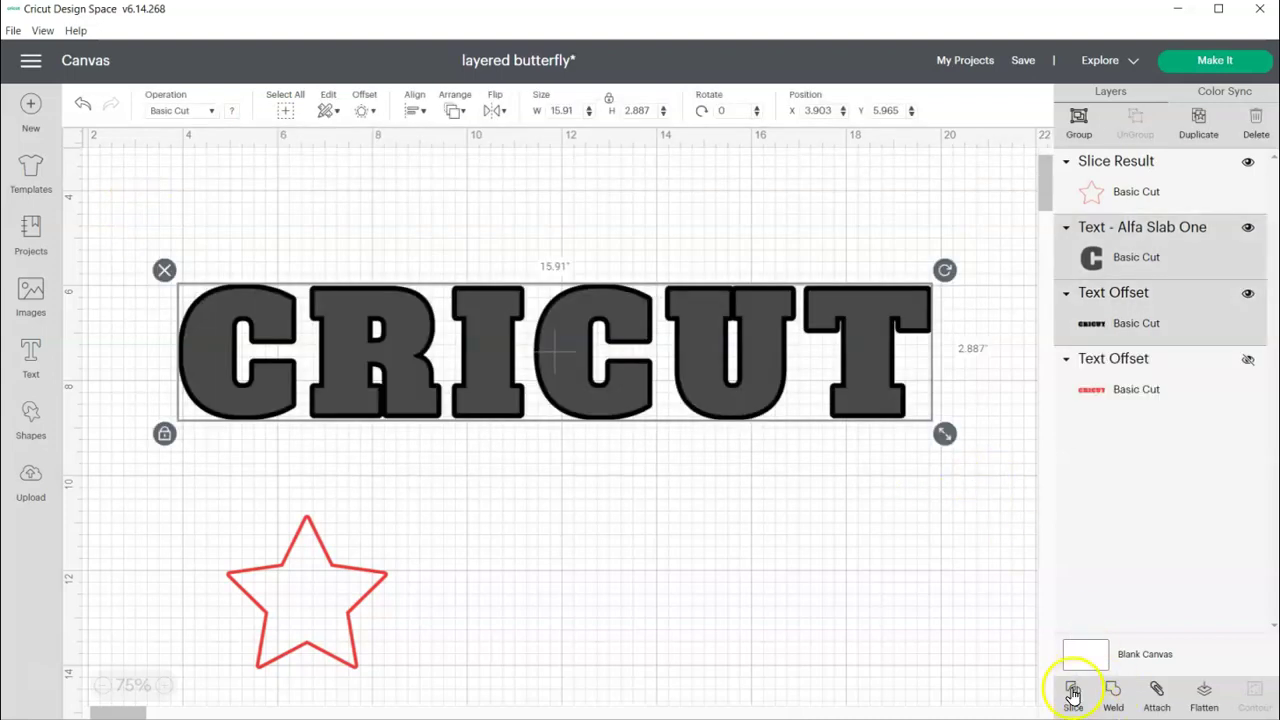
left_click(765, 530)
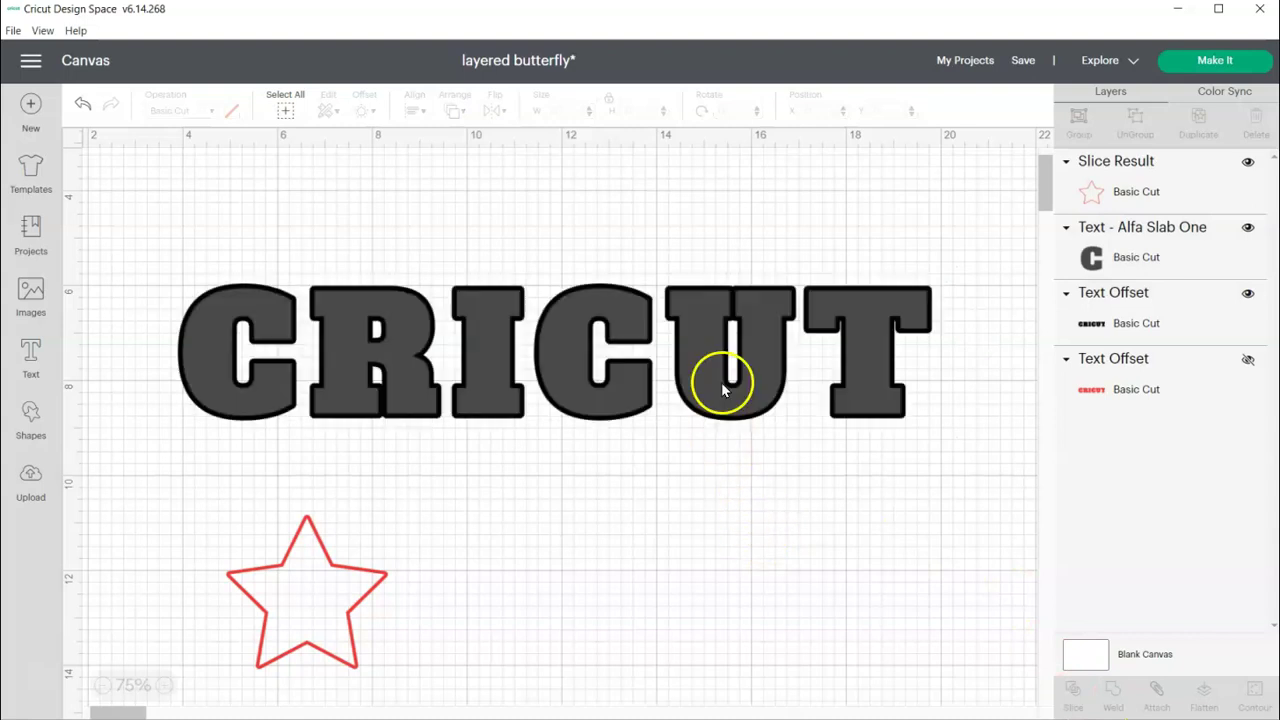
left_click_drag(706, 346, 798, 537)
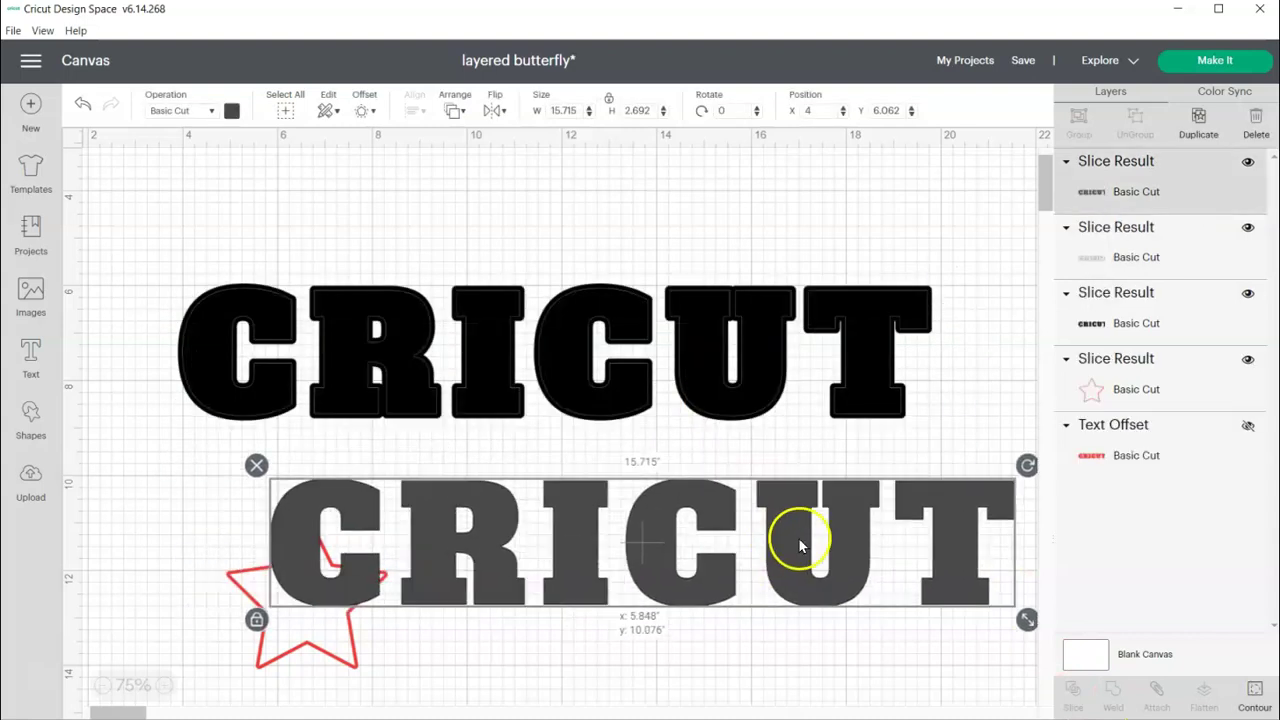
Delete the solid grey and black CRICUT slice pieces and place the remaining black outline at about X 4.5, Y 5.4 in
left_click(258, 463)
left_click_drag(353, 360, 545, 495)
left_click(382, 345)
left_click(168, 273)
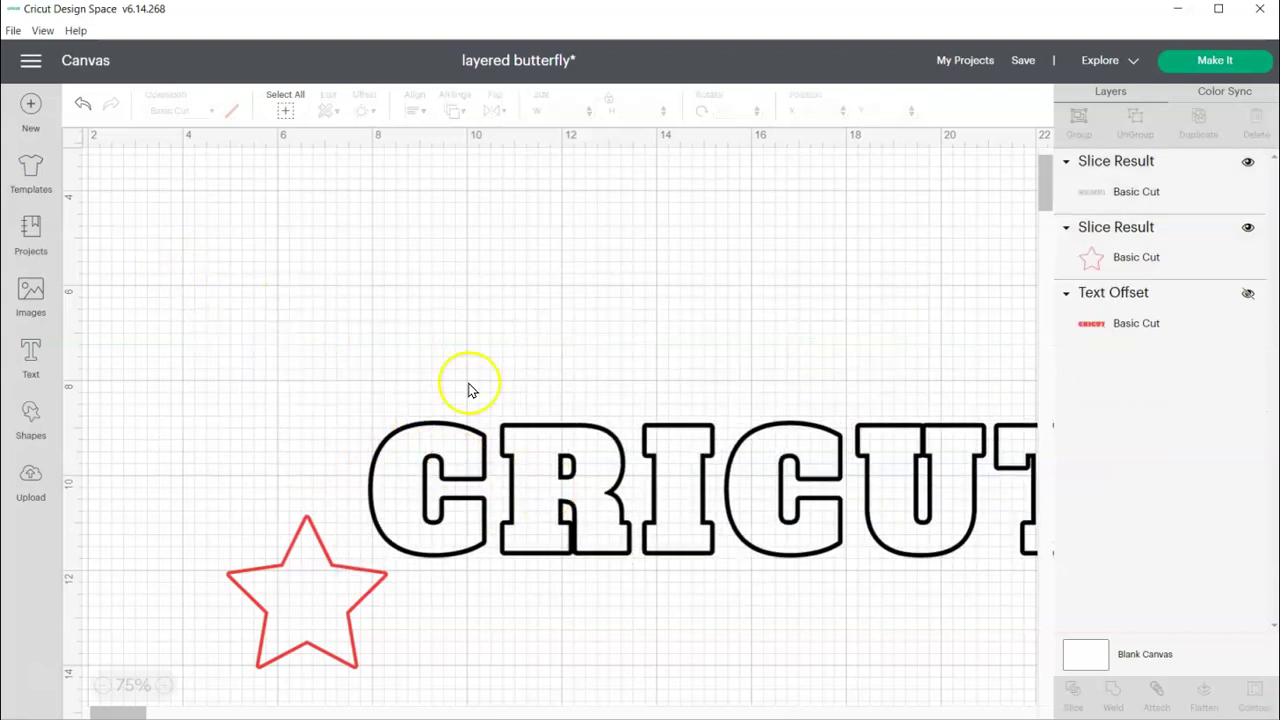
left_click(535, 432)
left_click_drag(535, 432, 371, 266)
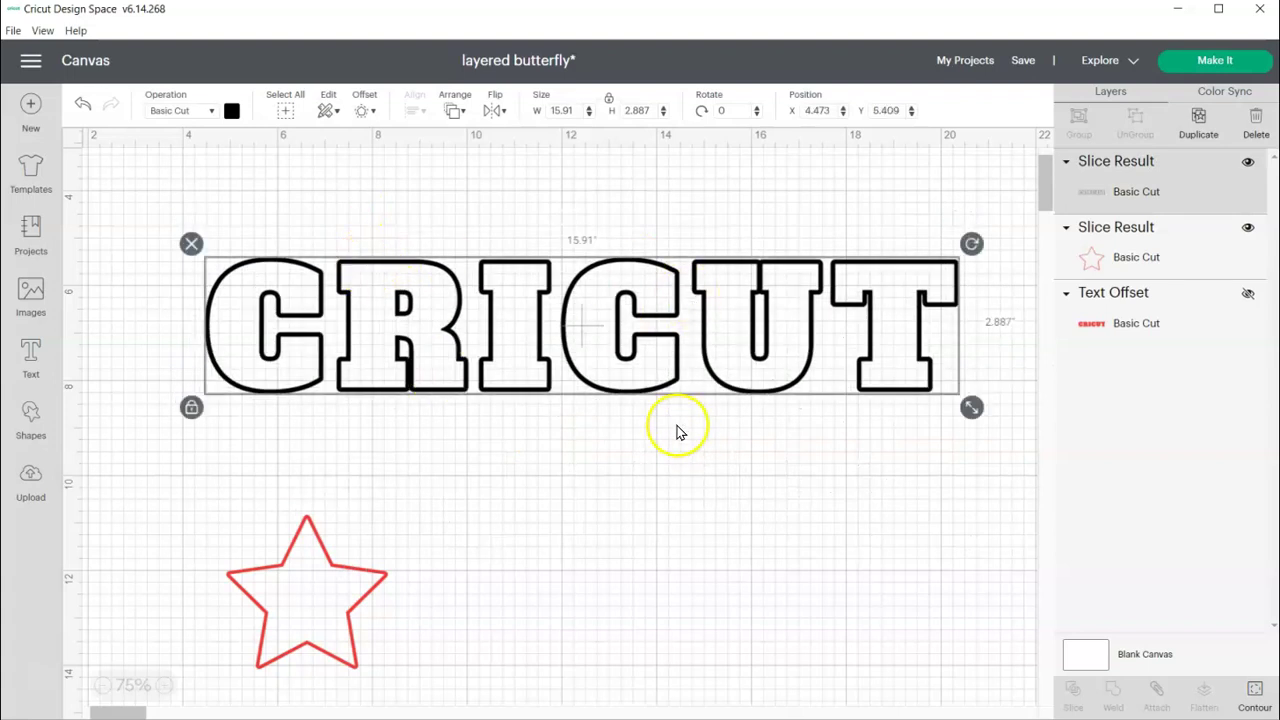
Delete the black CRICUT outline and the red star outline from the canvas
left_click(191, 243)
left_click_drag(161, 477, 450, 679)
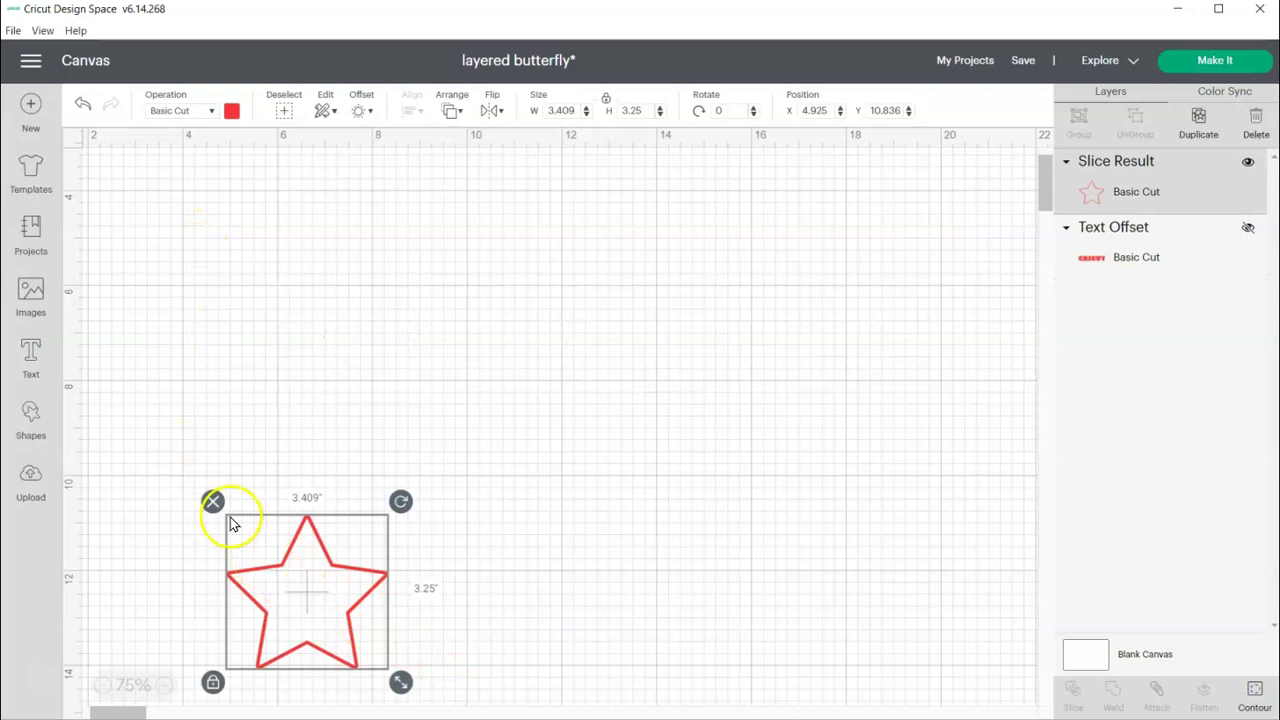
left_click(209, 503)
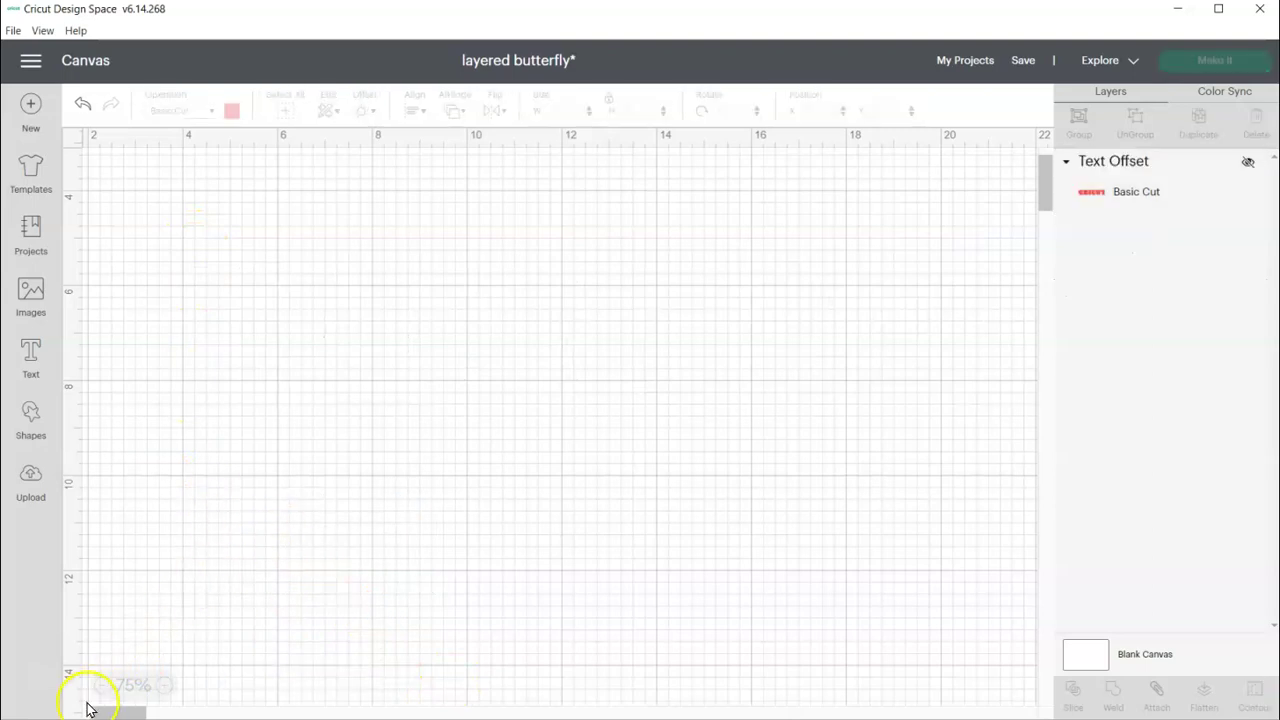